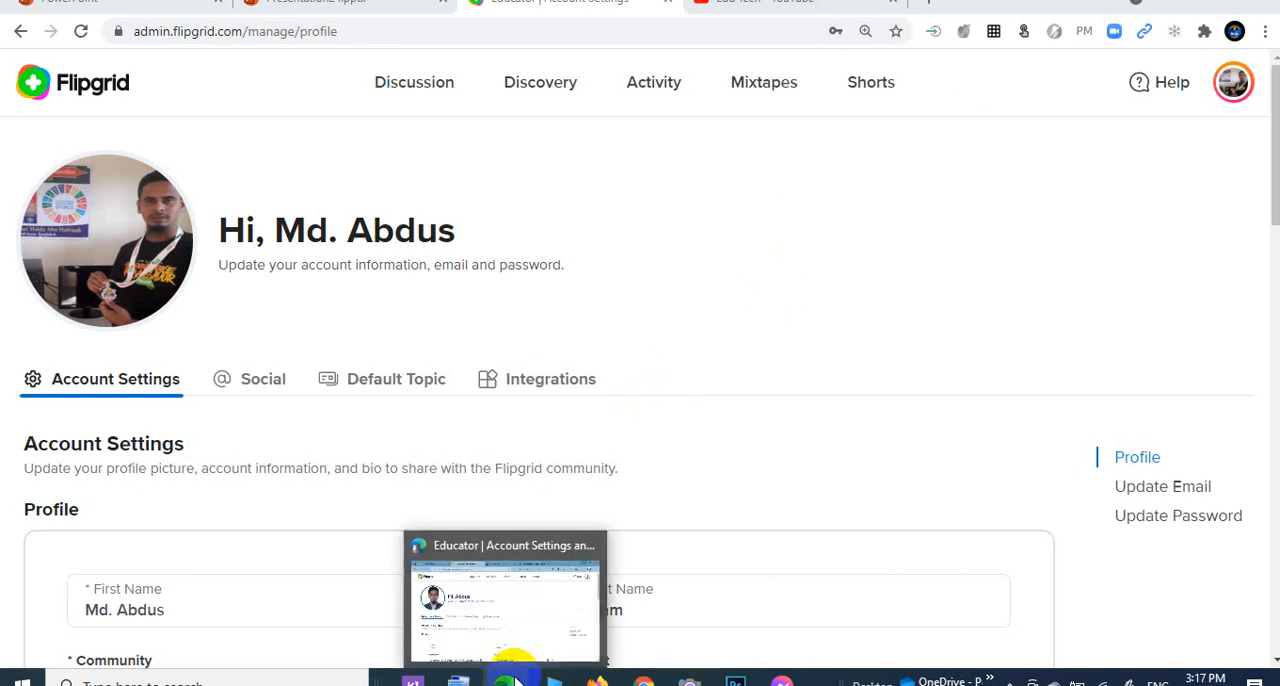
Switch to the Microsoft Edge window with the Flipgrid educator account settings and look at the account menu.
{"action": "left_click", "coordinate": [510, 678]}
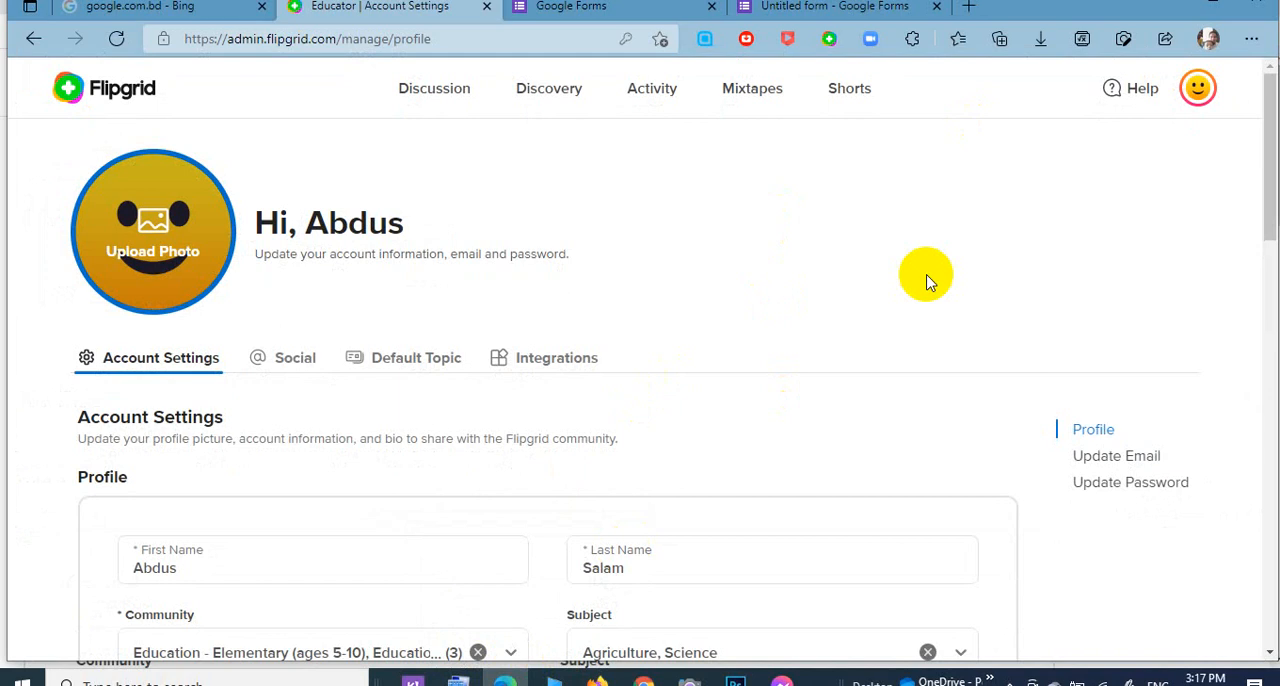
{"action": "left_click", "coordinate": [1203, 98]}
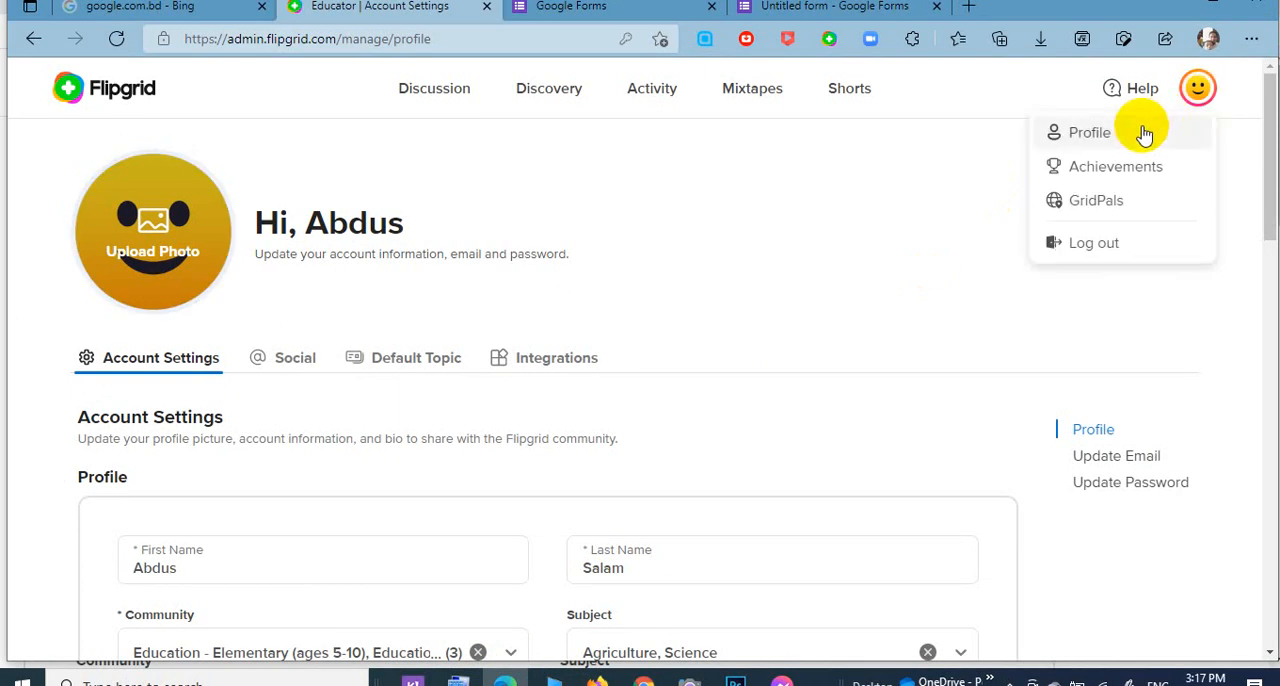
{"action": "left_click_drag", "start_coordinate": [660, 231], "coordinate": [541, 249]}
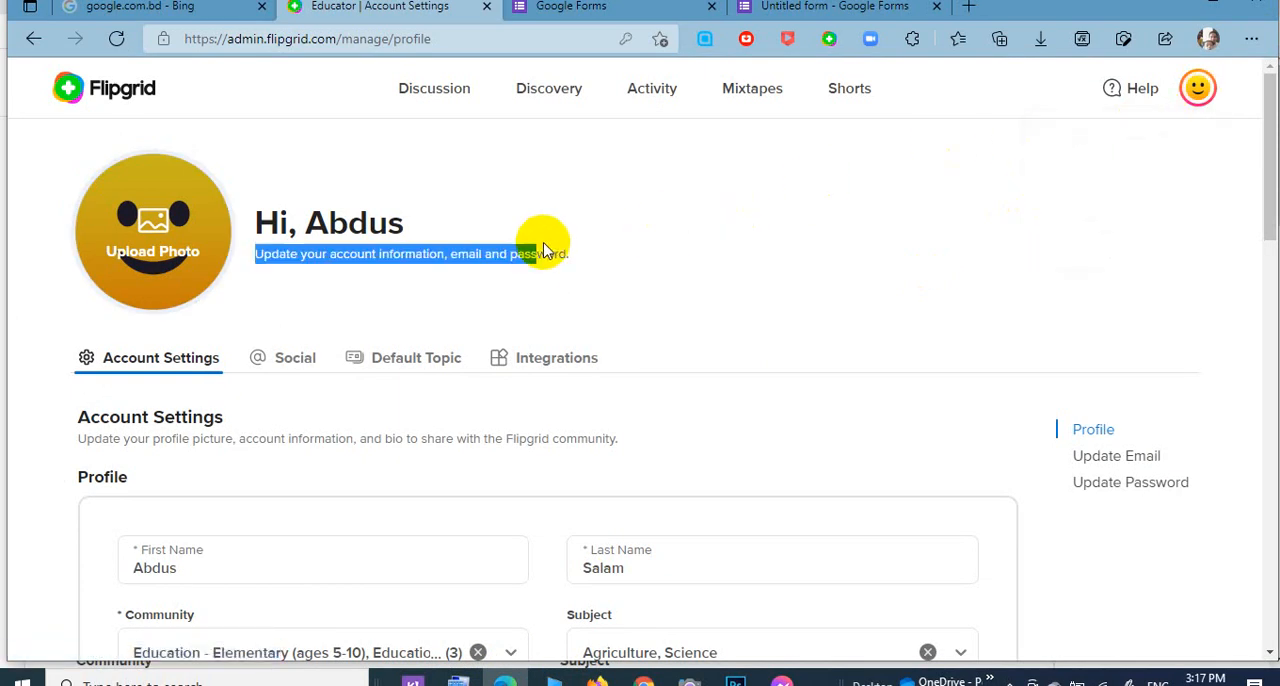
Start editing the profile photo and load the account holder's portrait from the Expert folder.
{"action": "left_click", "coordinate": [161, 238]}
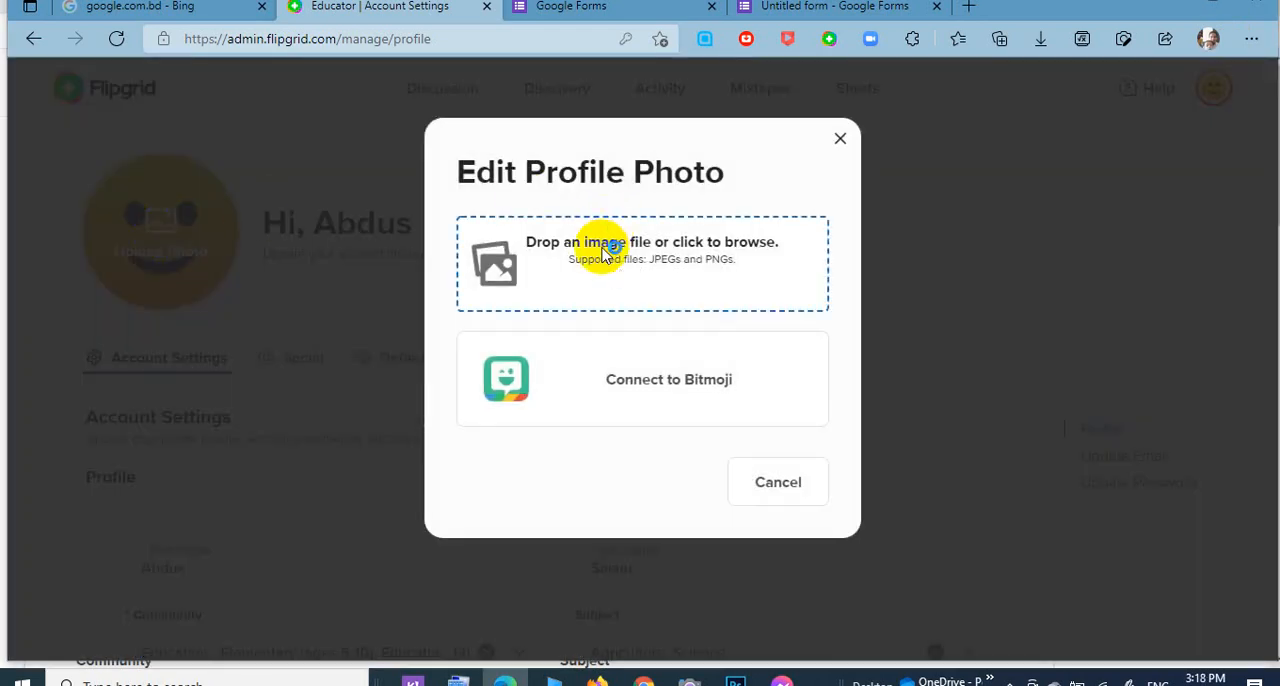
{"action": "left_click", "coordinate": [600, 247]}
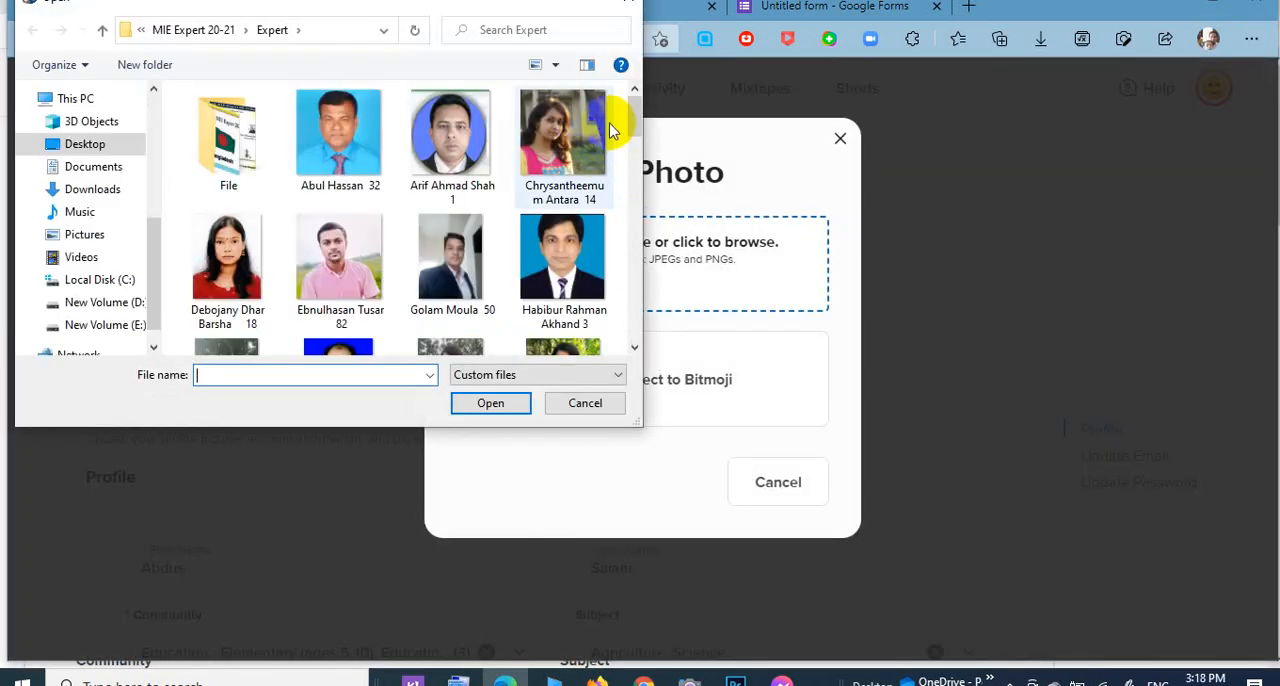
{"action": "left_click_drag", "start_coordinate": [640, 130], "coordinate": [643, 206]}
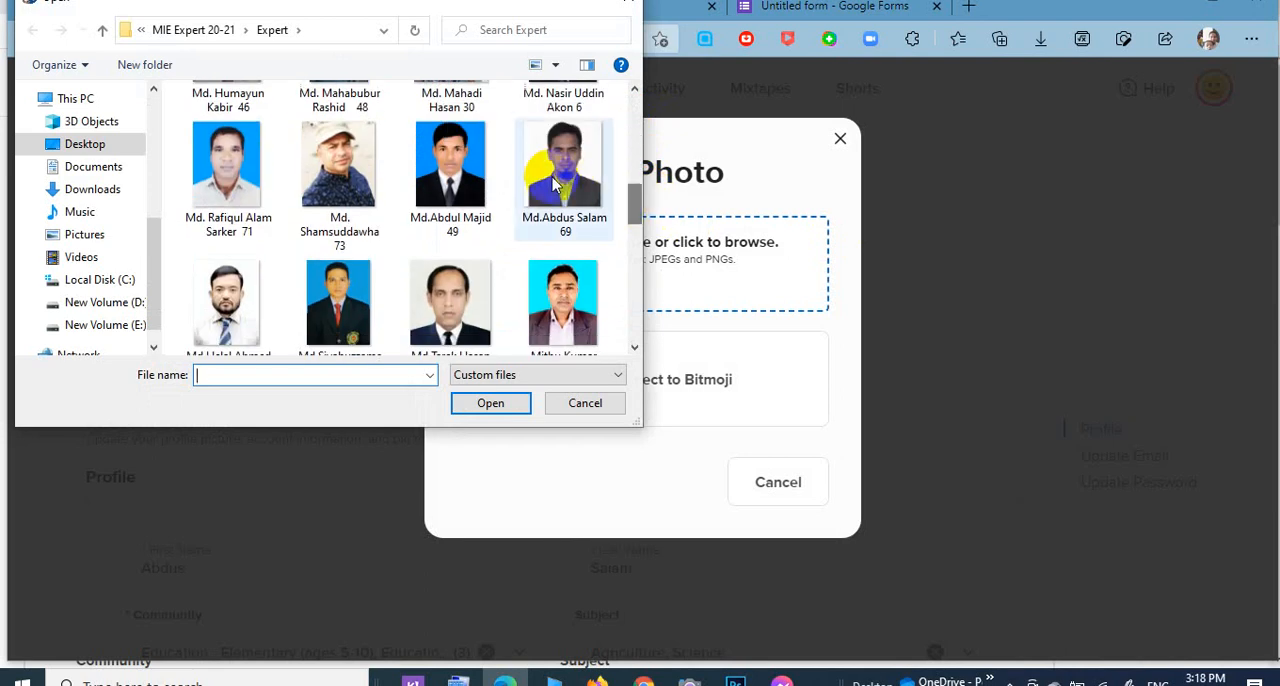
{"action": "left_click", "coordinate": [585, 225]}
{"action": "left_click", "coordinate": [491, 403]}
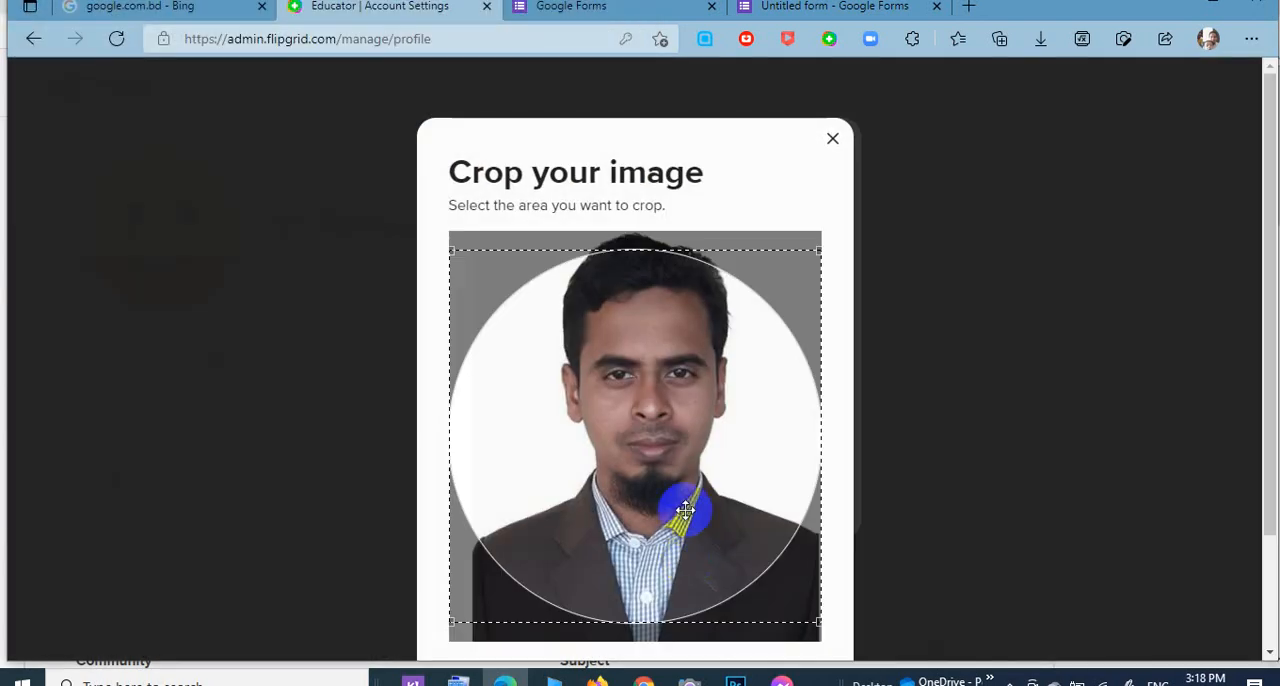
Crop the portrait to the circle around the head and shoulders and apply it as the profile photo.
{"action": "left_click_drag", "start_coordinate": [685, 510], "coordinate": [696, 429]}
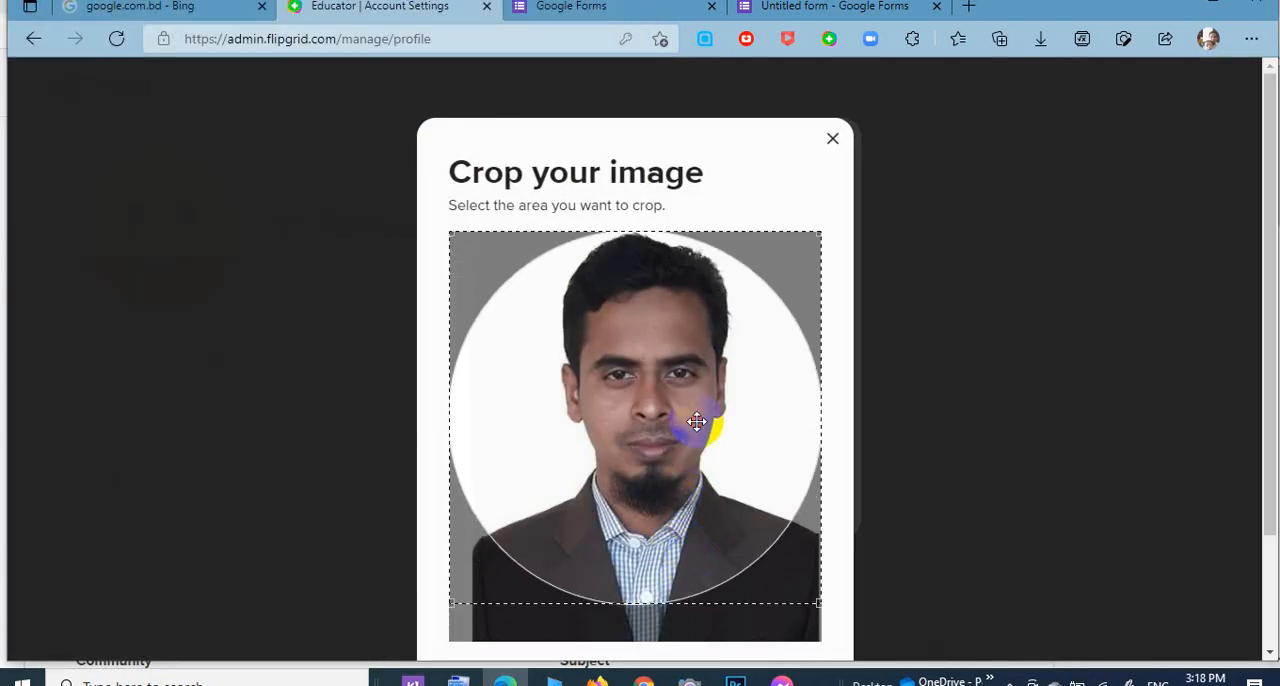
{"action": "left_click_drag", "start_coordinate": [1271, 297], "coordinate": [1266, 363]}
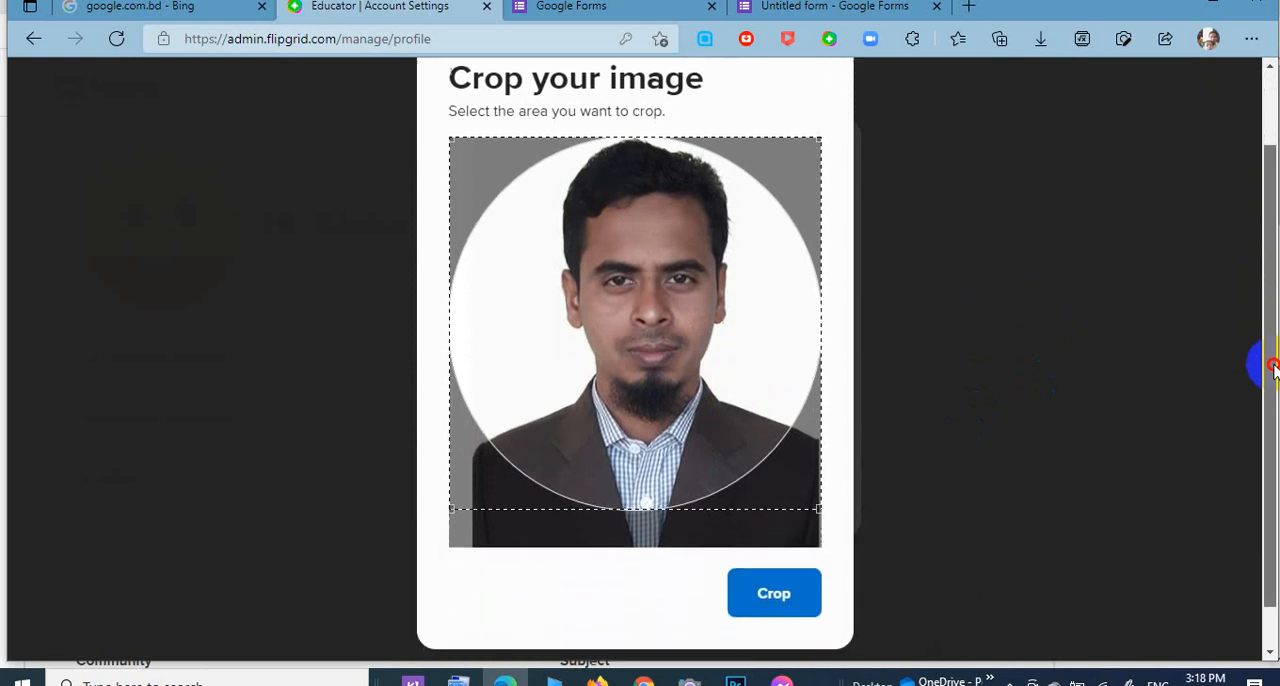
{"action": "left_click", "coordinate": [801, 597]}
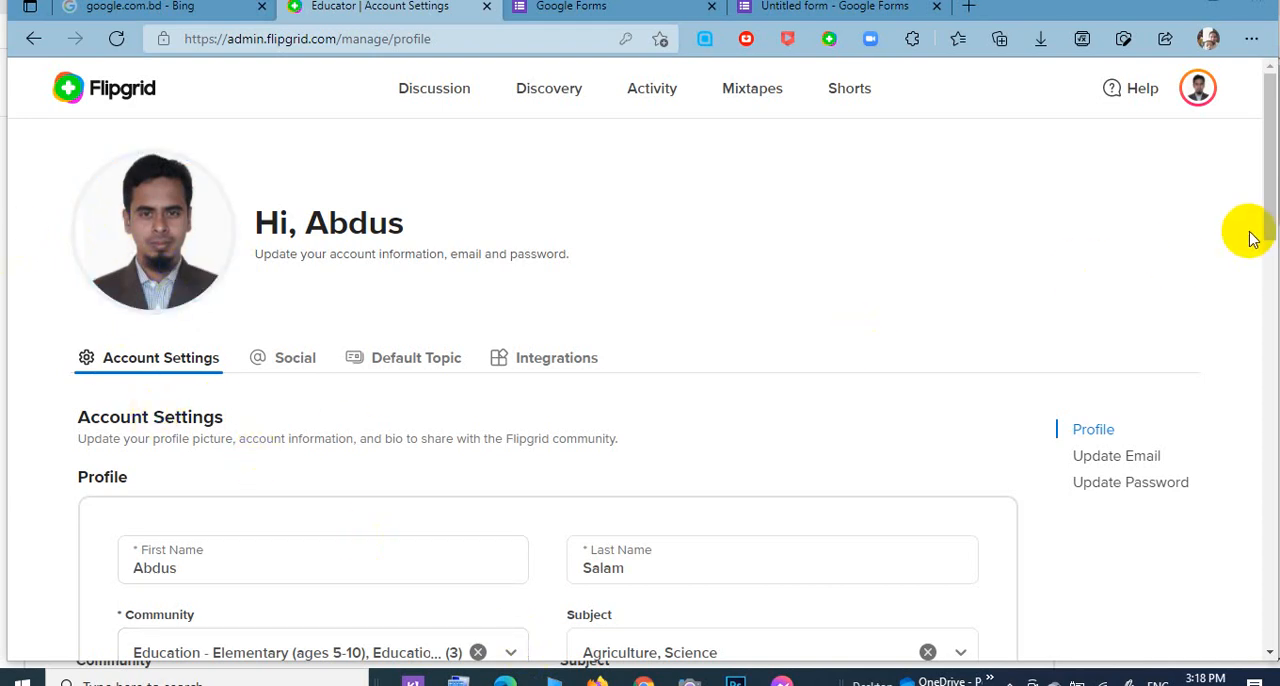
Add Education - Pre-K (ages 3-4) to the profile's Community selection.
{"action": "left_click_drag", "start_coordinate": [1266, 229], "coordinate": [1268, 318]}
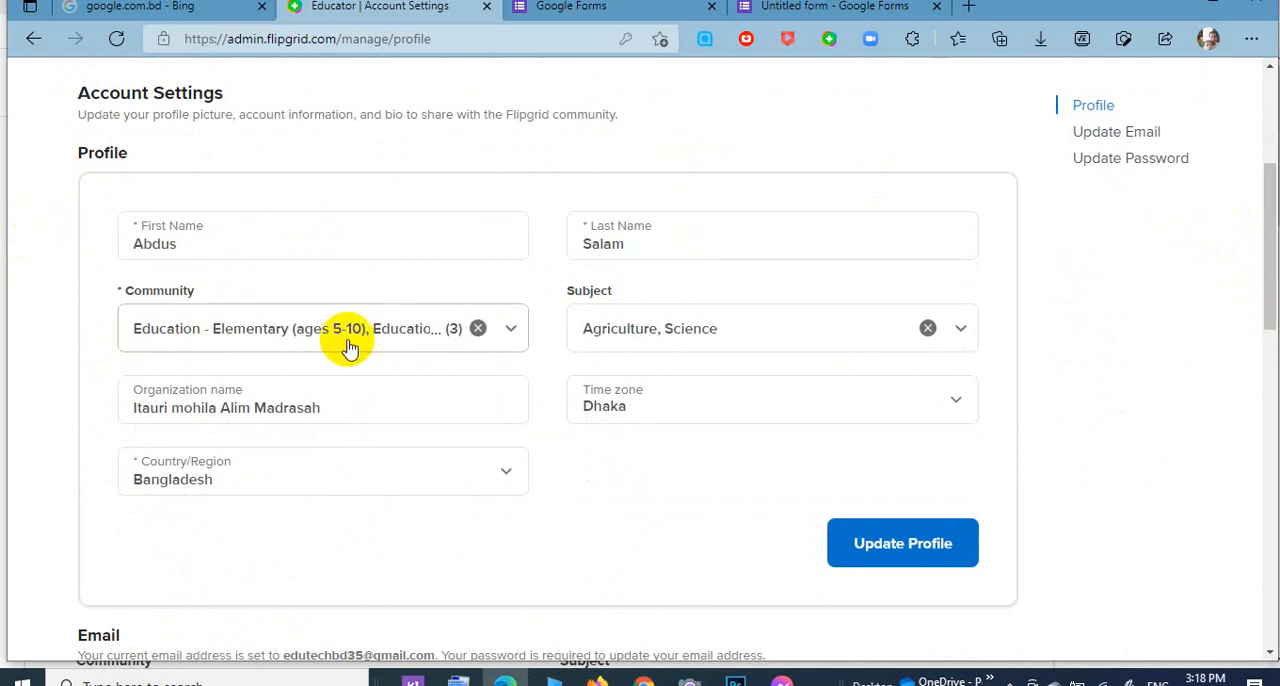
{"action": "left_click", "coordinate": [511, 333]}
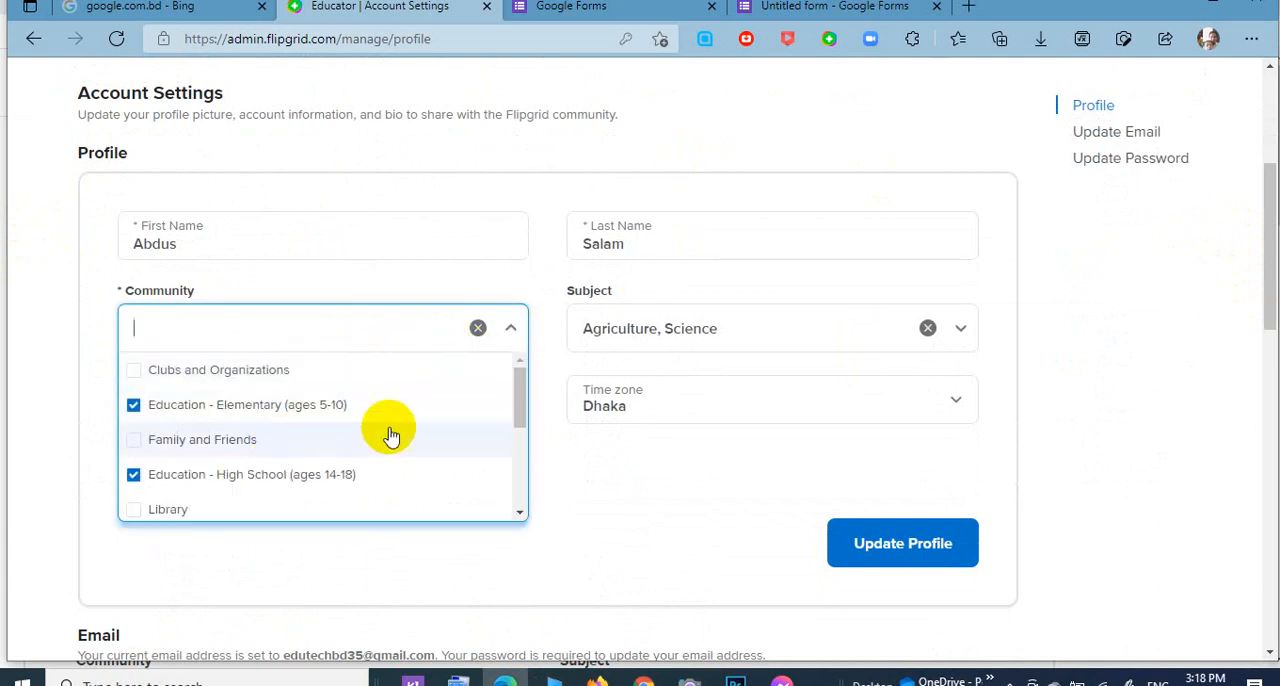
{"action": "left_click_drag", "start_coordinate": [519, 399], "coordinate": [528, 473]}
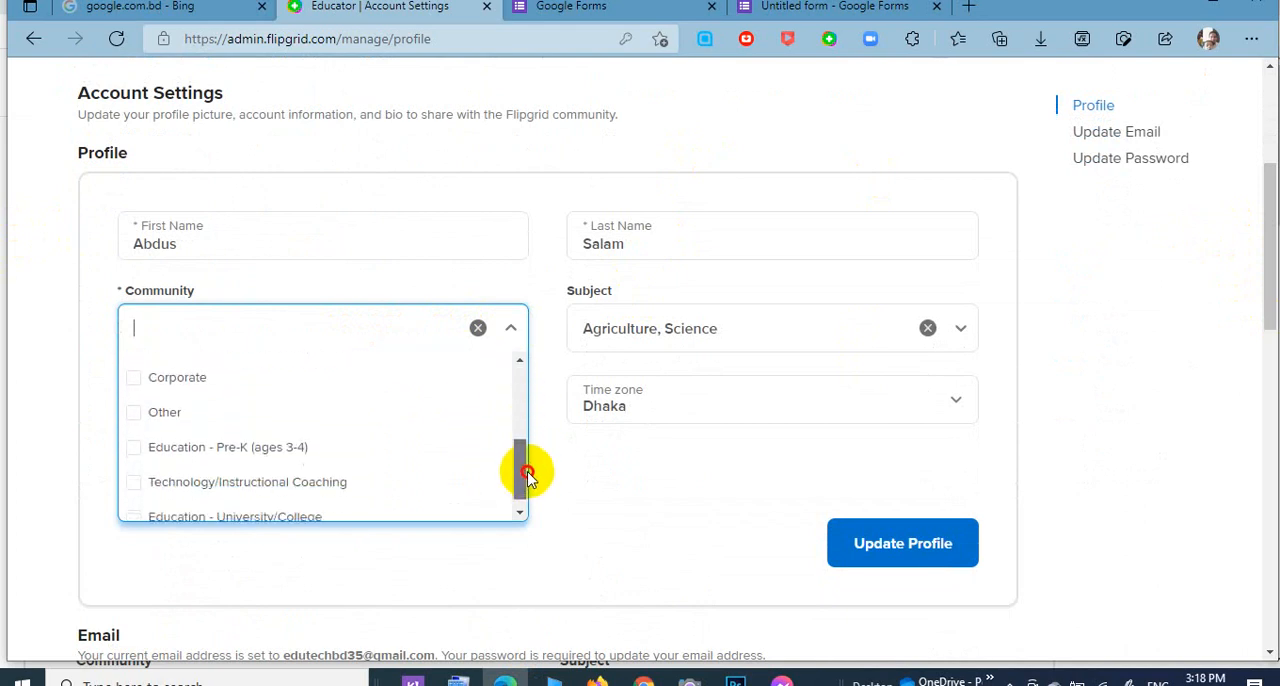
{"action": "left_click", "coordinate": [308, 465]}
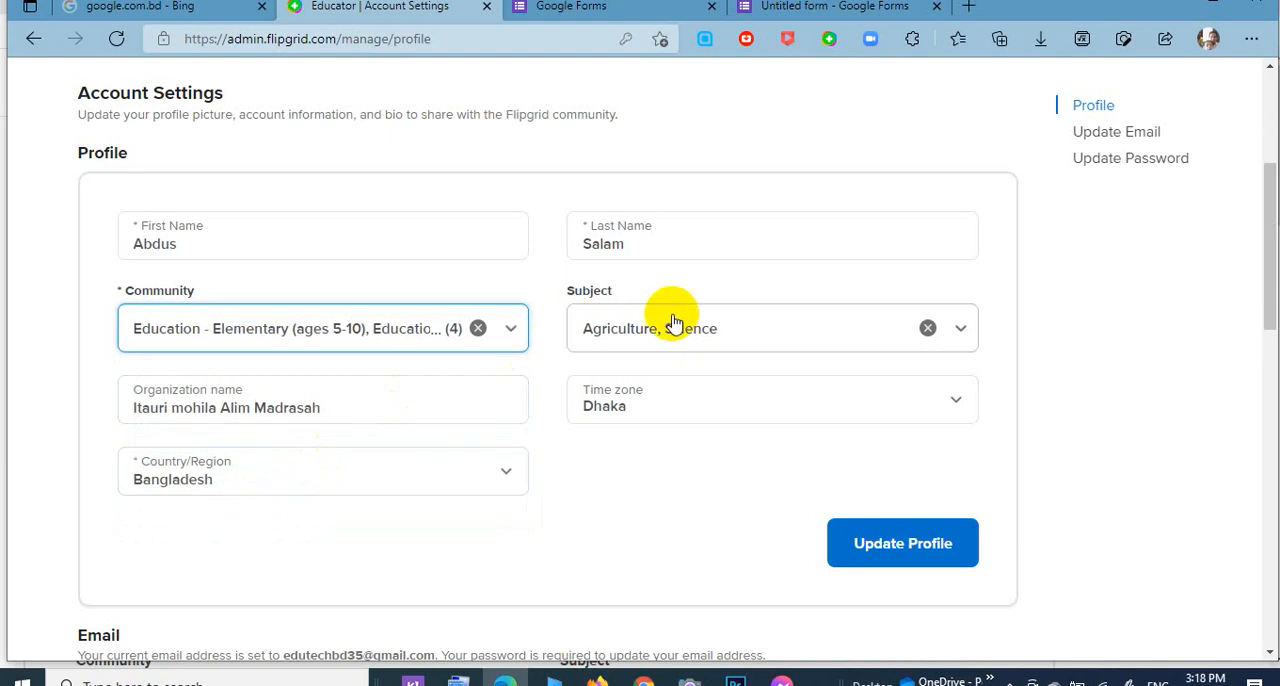
Add Education to the profile's Subject selection.
{"action": "left_click", "coordinate": [962, 340]}
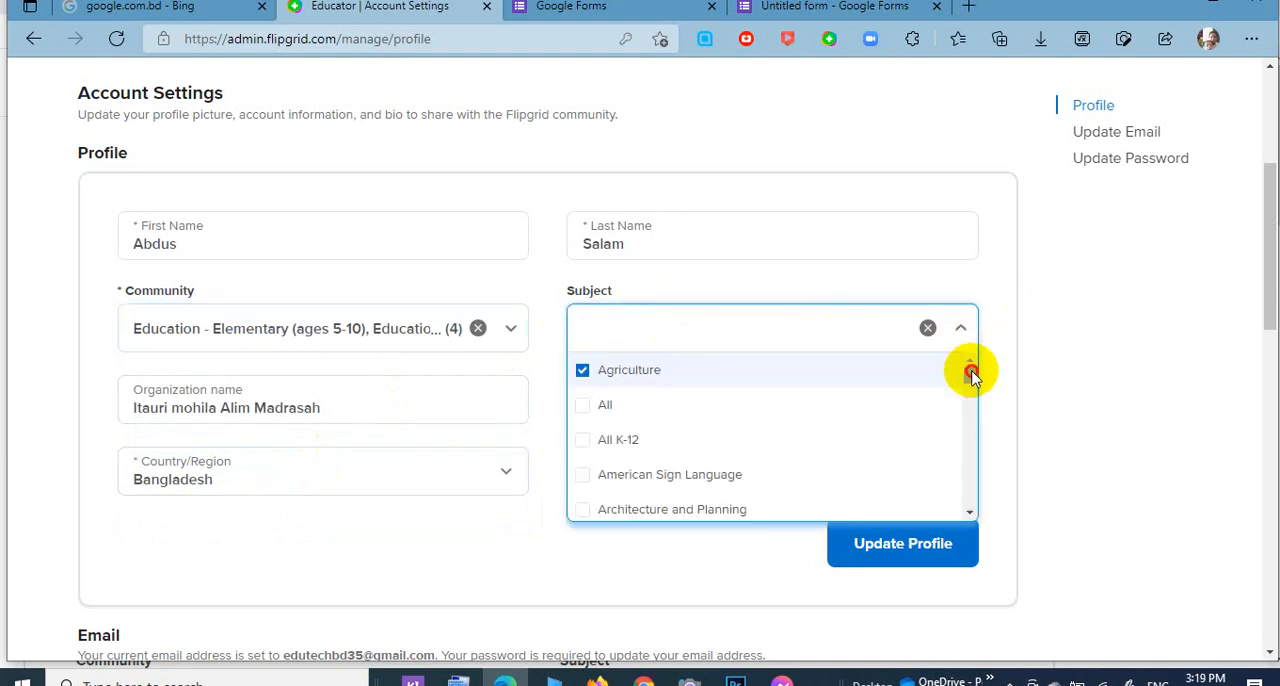
{"action": "left_click_drag", "start_coordinate": [971, 372], "coordinate": [974, 405]}
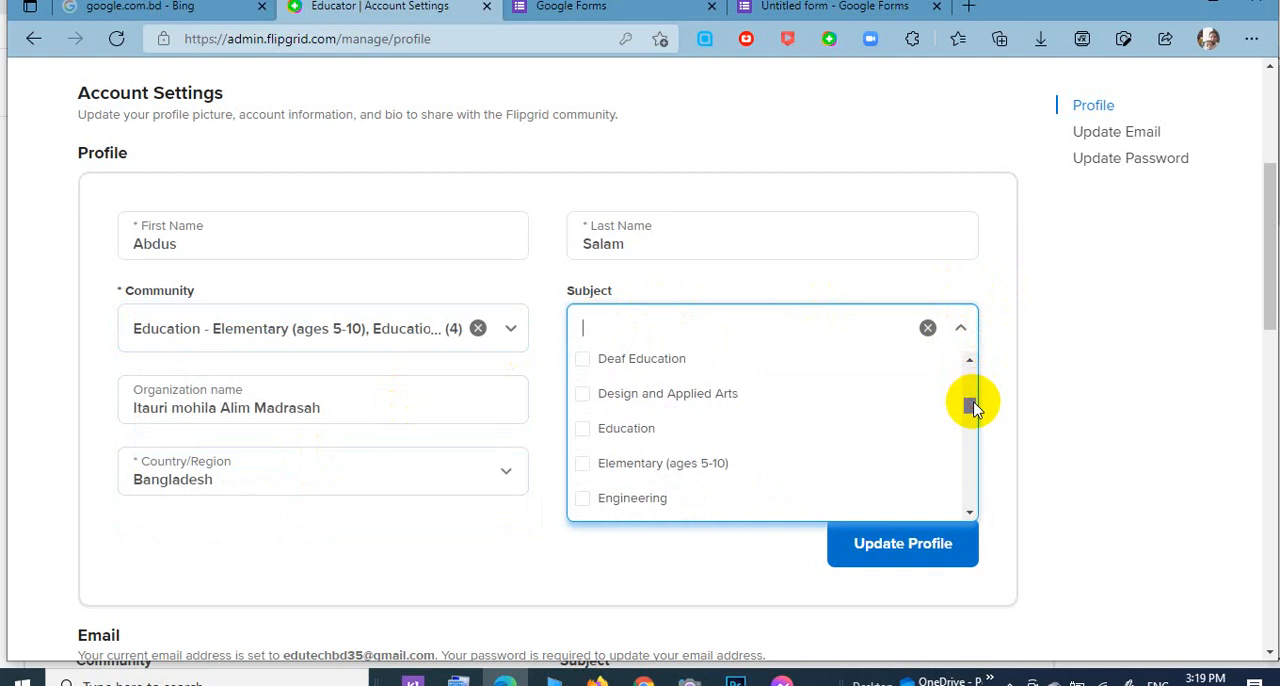
{"action": "left_click", "coordinate": [771, 438]}
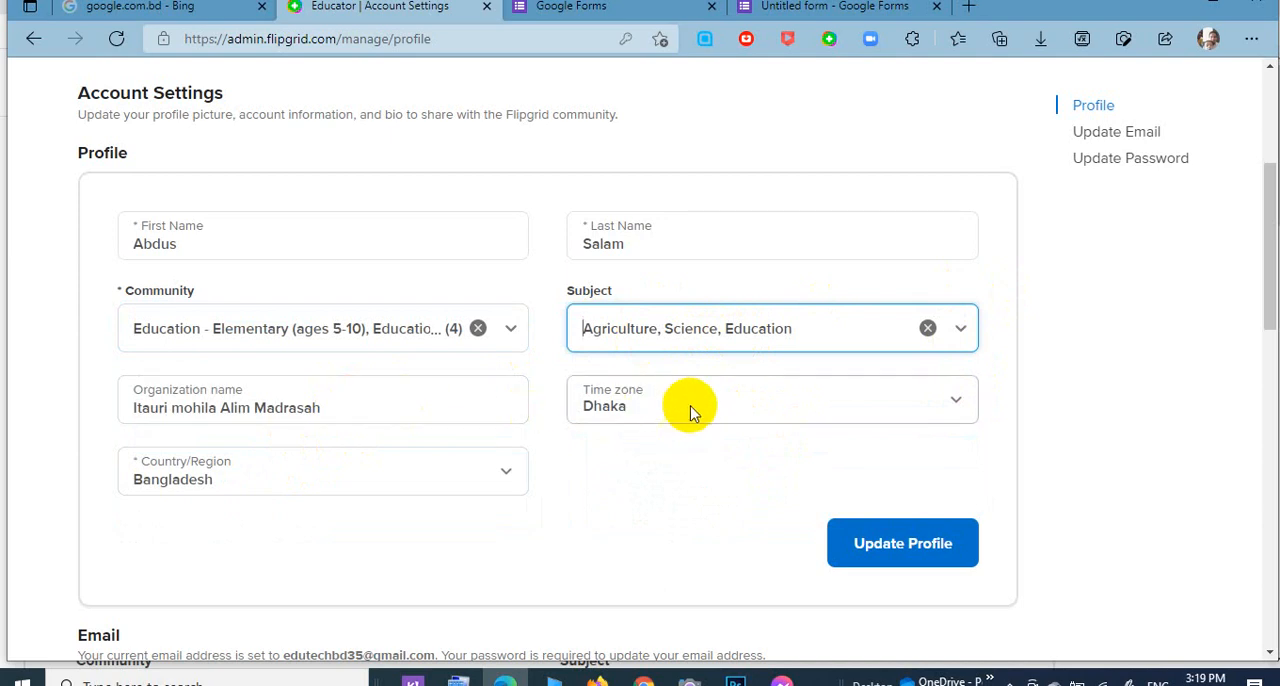
Check the Time zone and Country/Region options and save the profile changes.
{"action": "left_click", "coordinate": [960, 399]}
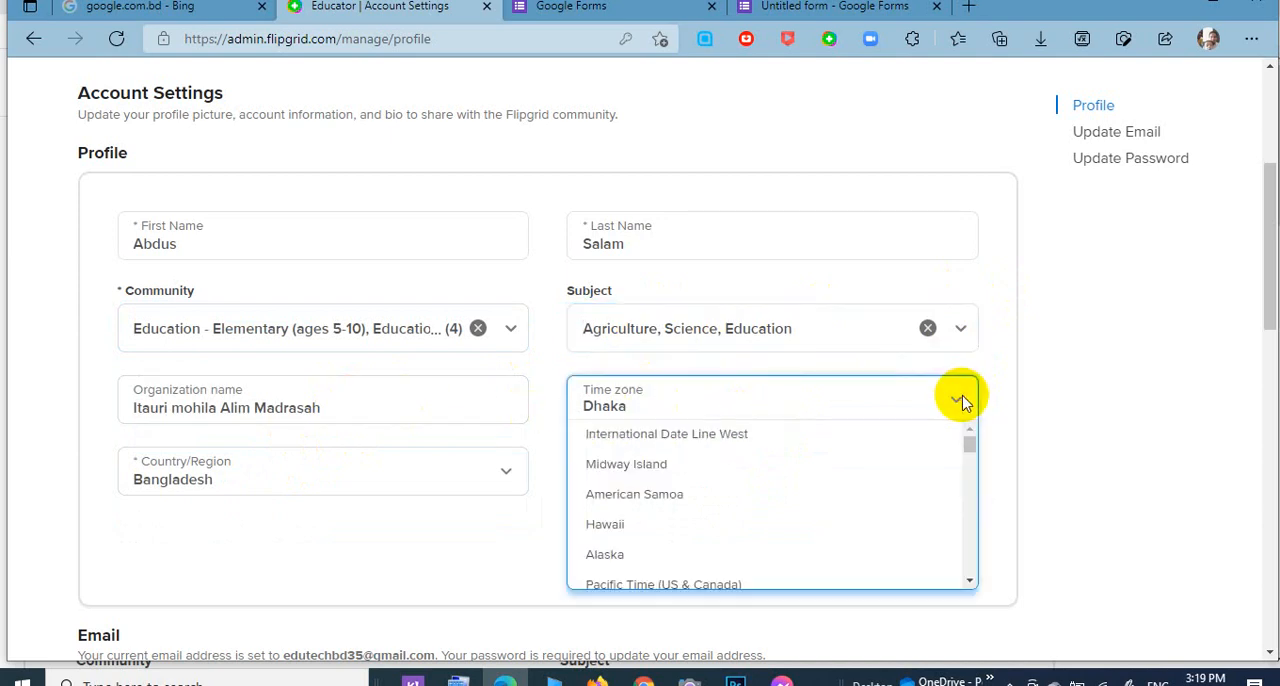
{"action": "left_click", "coordinate": [440, 476]}
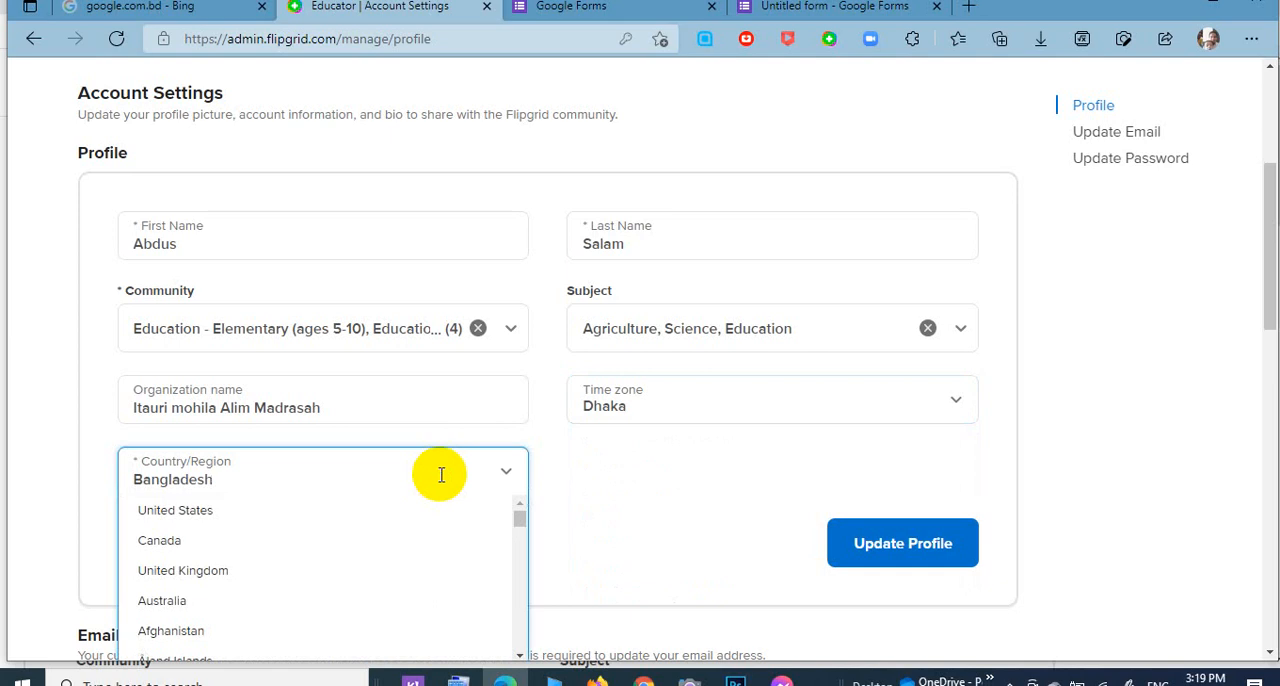
{"action": "left_click", "coordinate": [728, 523]}
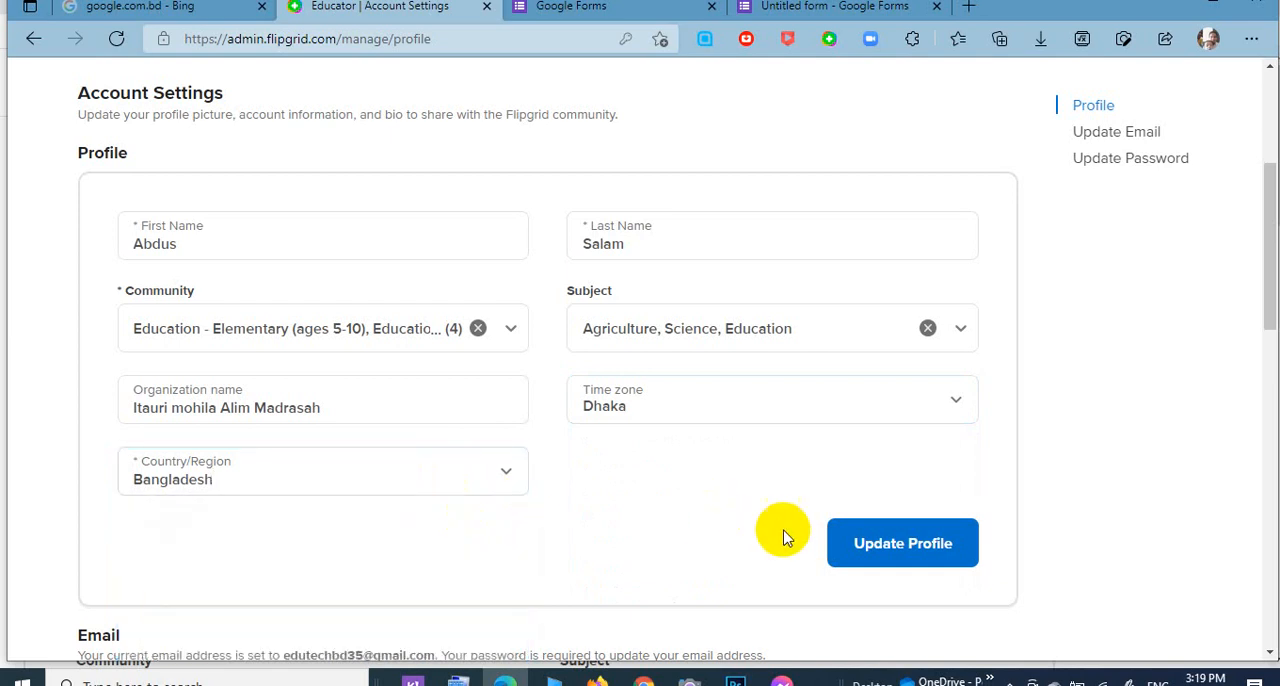
{"action": "left_click", "coordinate": [855, 558]}
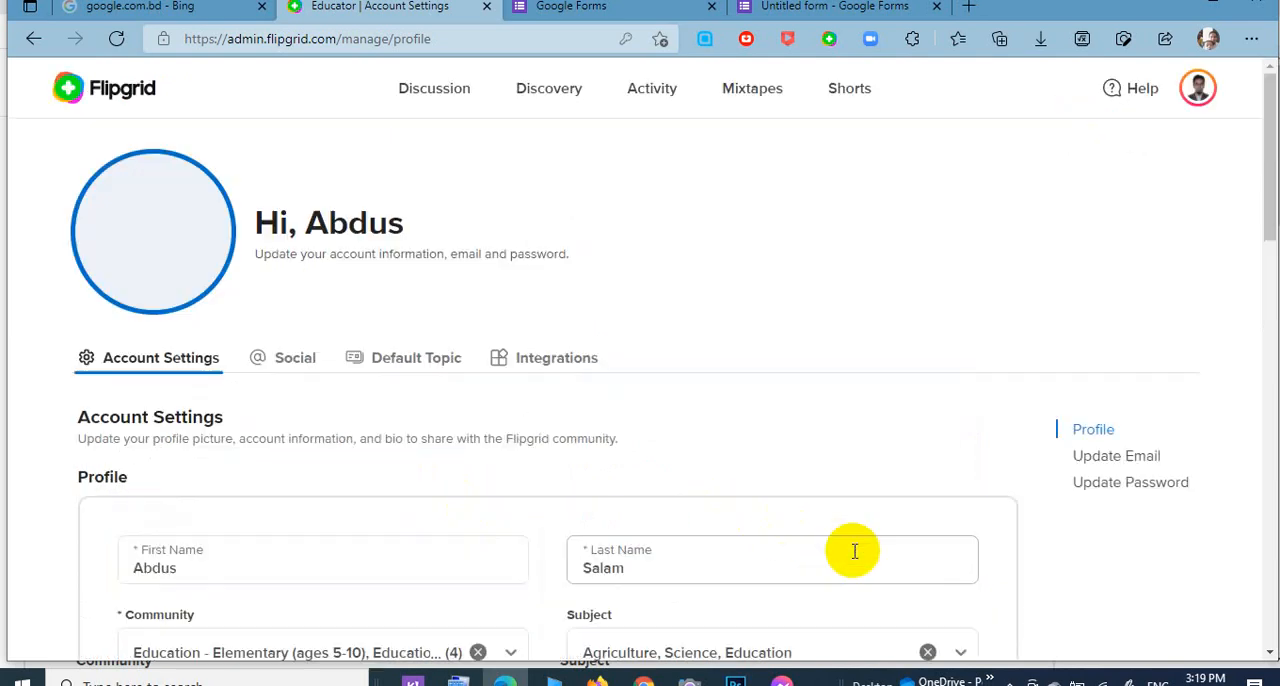
Review the Social settings for the bio, email invites and social connections, and update the profile.
{"action": "left_click", "coordinate": [290, 366]}
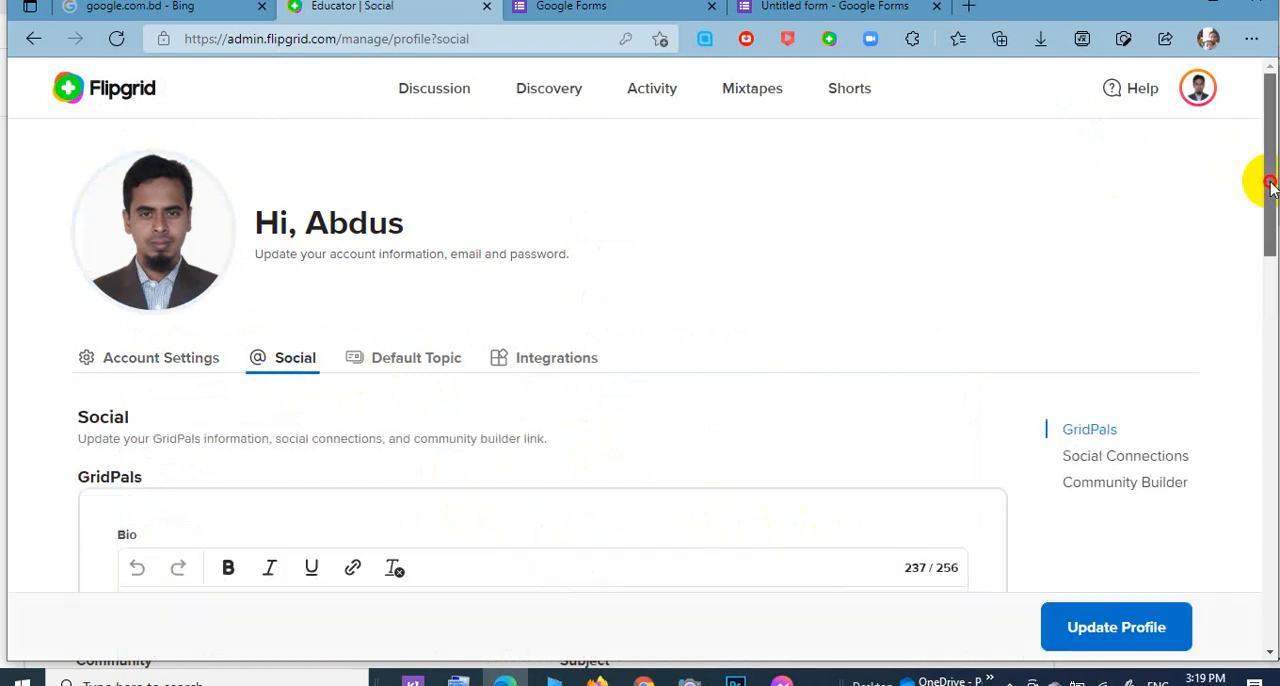
{"action": "left_click_drag", "start_coordinate": [1262, 183], "coordinate": [1262, 263]}
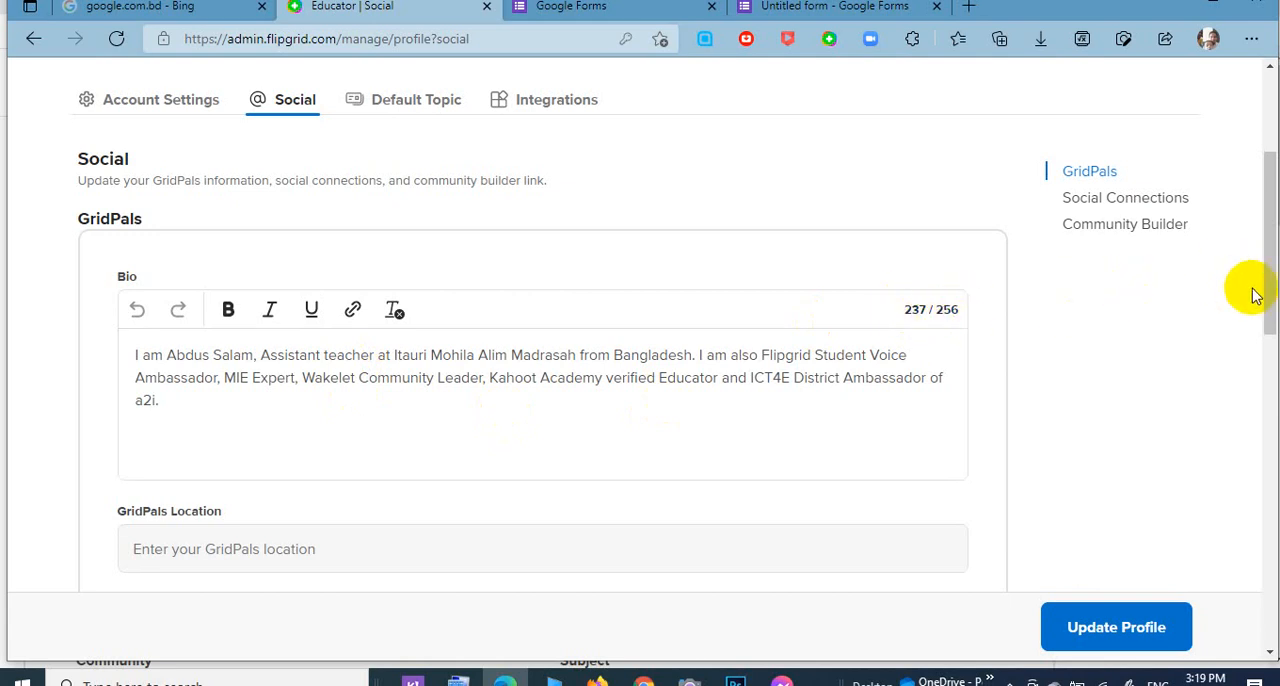
{"action": "left_click_drag", "start_coordinate": [1262, 294], "coordinate": [1266, 366]}
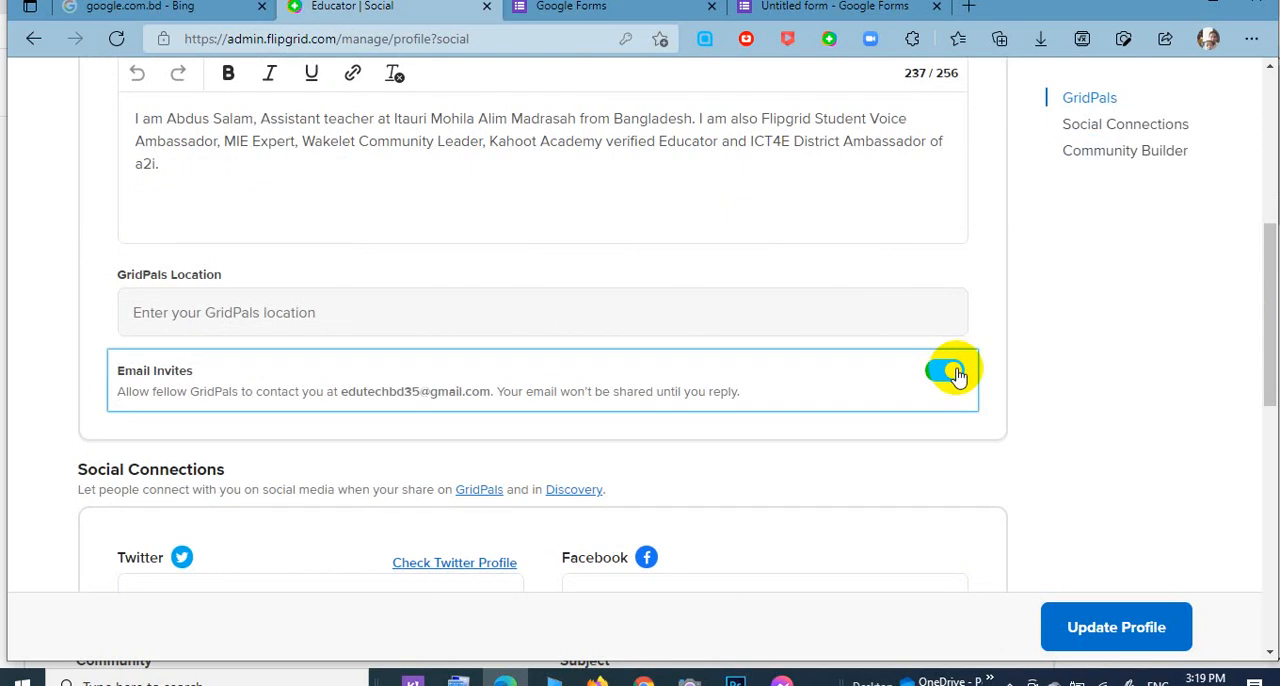
{"action": "left_click_drag", "start_coordinate": [1262, 354], "coordinate": [1266, 429]}
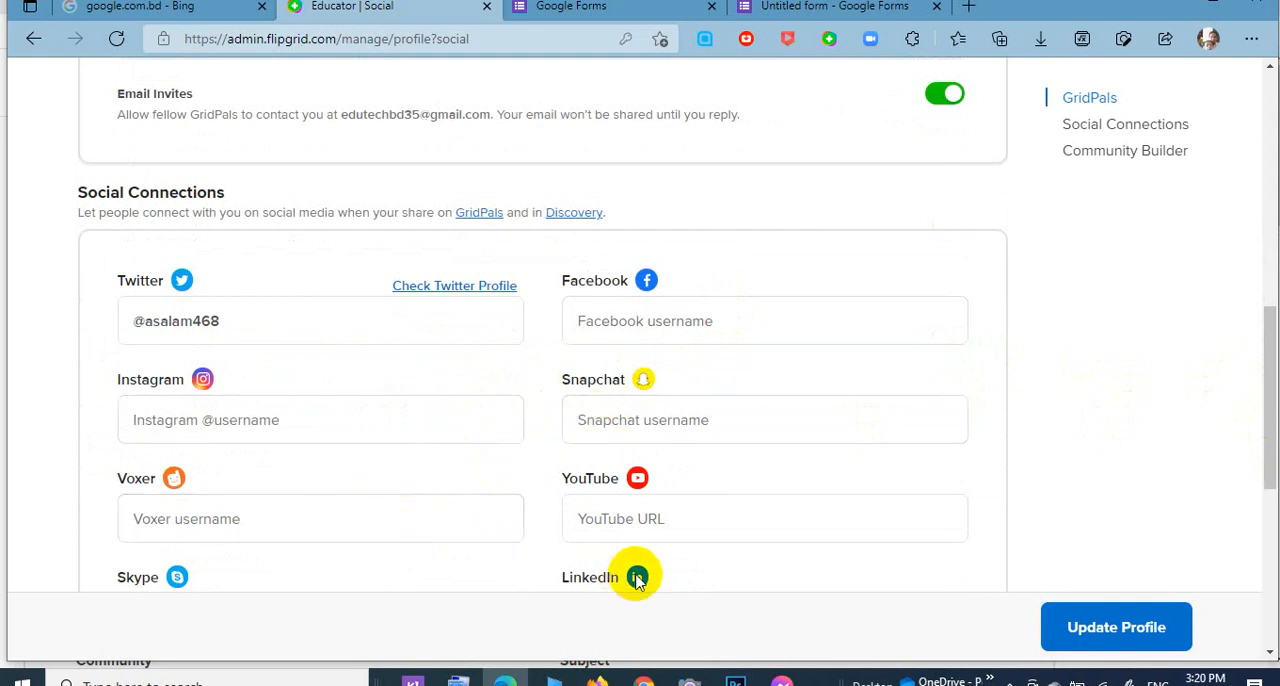
{"action": "left_click", "coordinate": [1112, 640]}
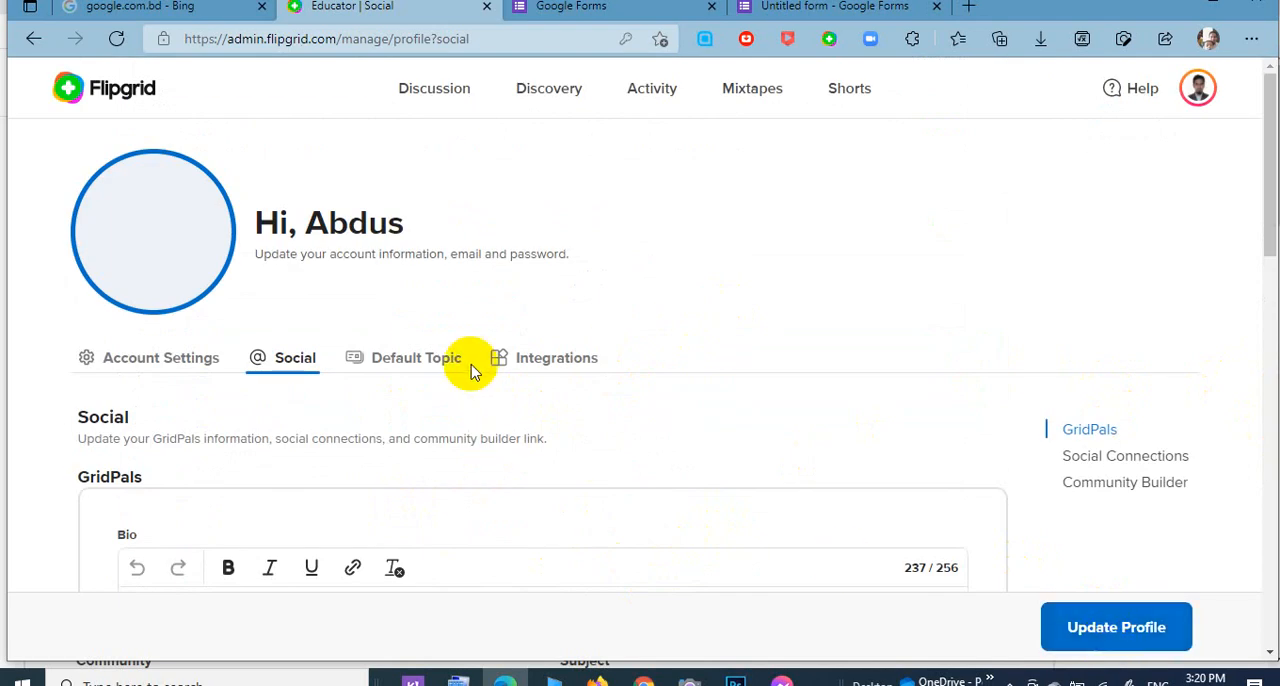
Open the default topic settings and examine the Topic Moderation and Comments options.
{"action": "left_click", "coordinate": [444, 368]}
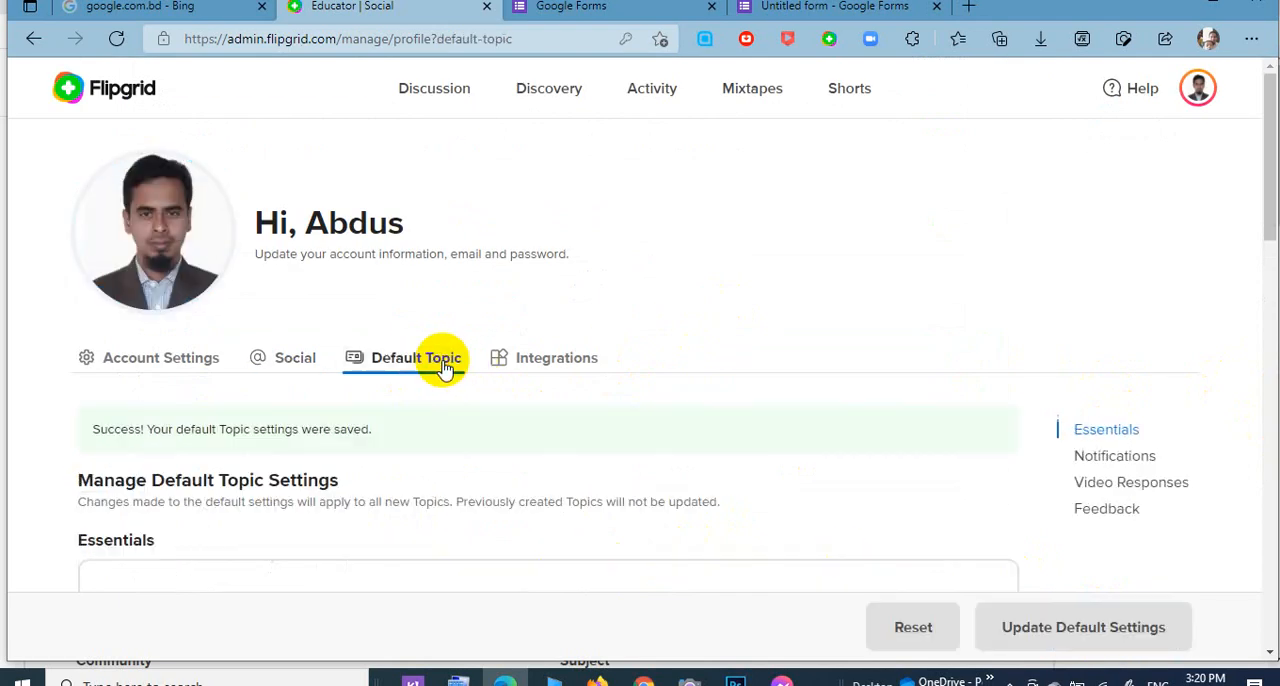
{"action": "left_click_drag", "start_coordinate": [1268, 216], "coordinate": [1266, 277]}
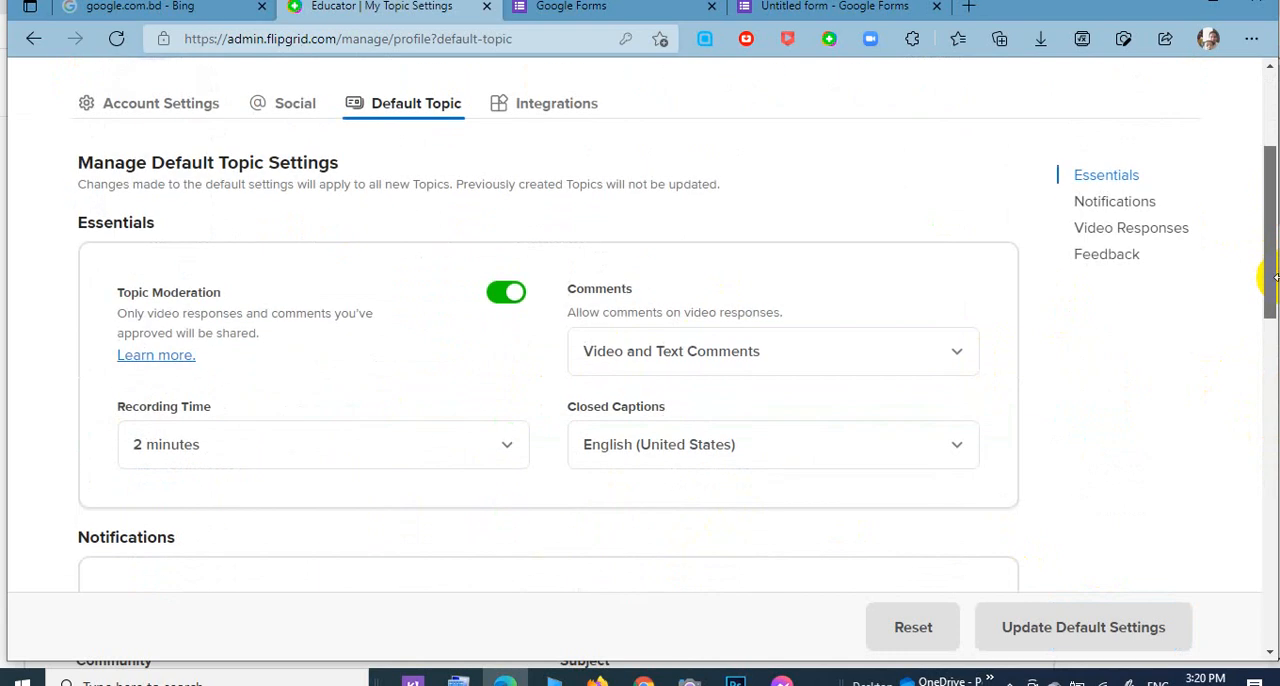
{"action": "left_click", "coordinate": [505, 315]}
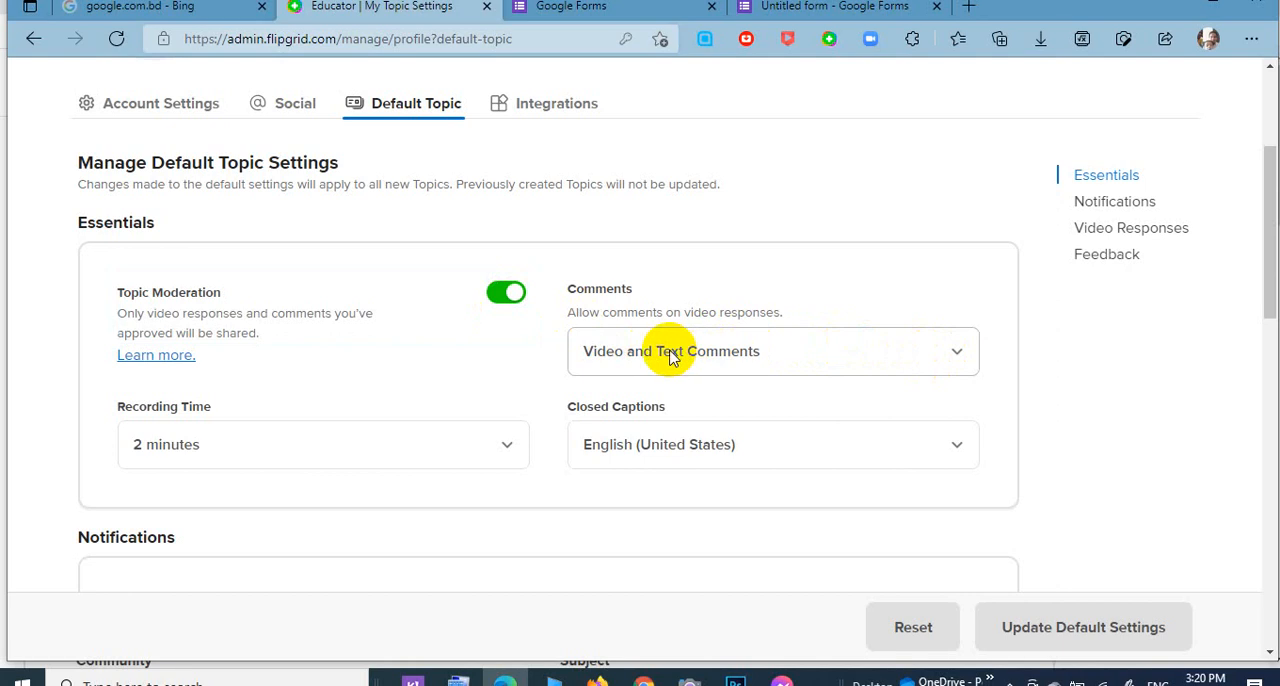
{"action": "left_click", "coordinate": [957, 362]}
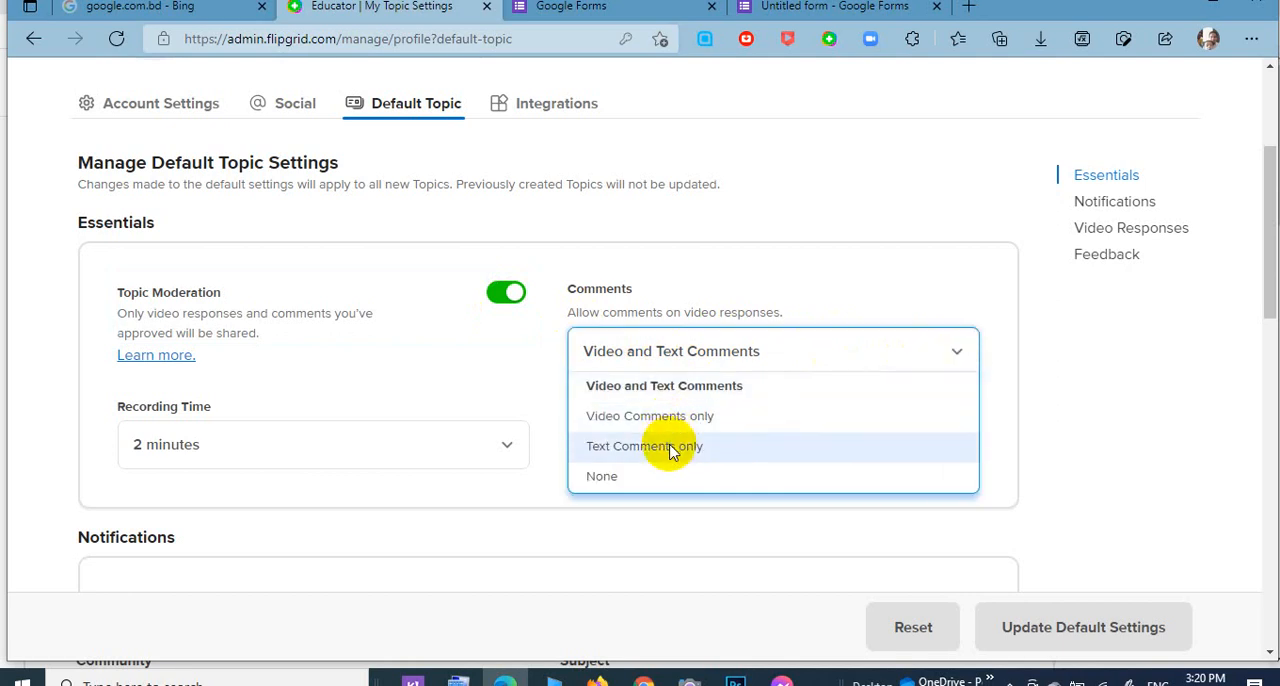
{"action": "left_click", "coordinate": [385, 360]}
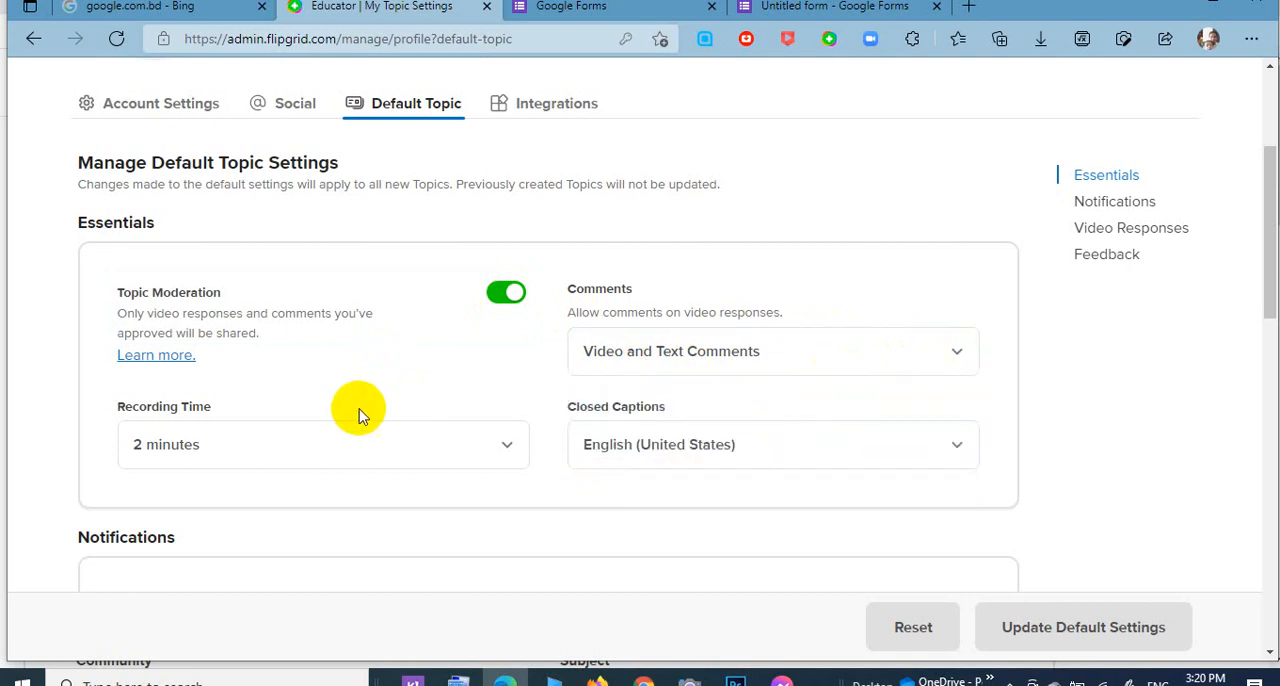
Set the default topic's Recording Time to 2 minutes.
{"action": "left_click", "coordinate": [515, 448]}
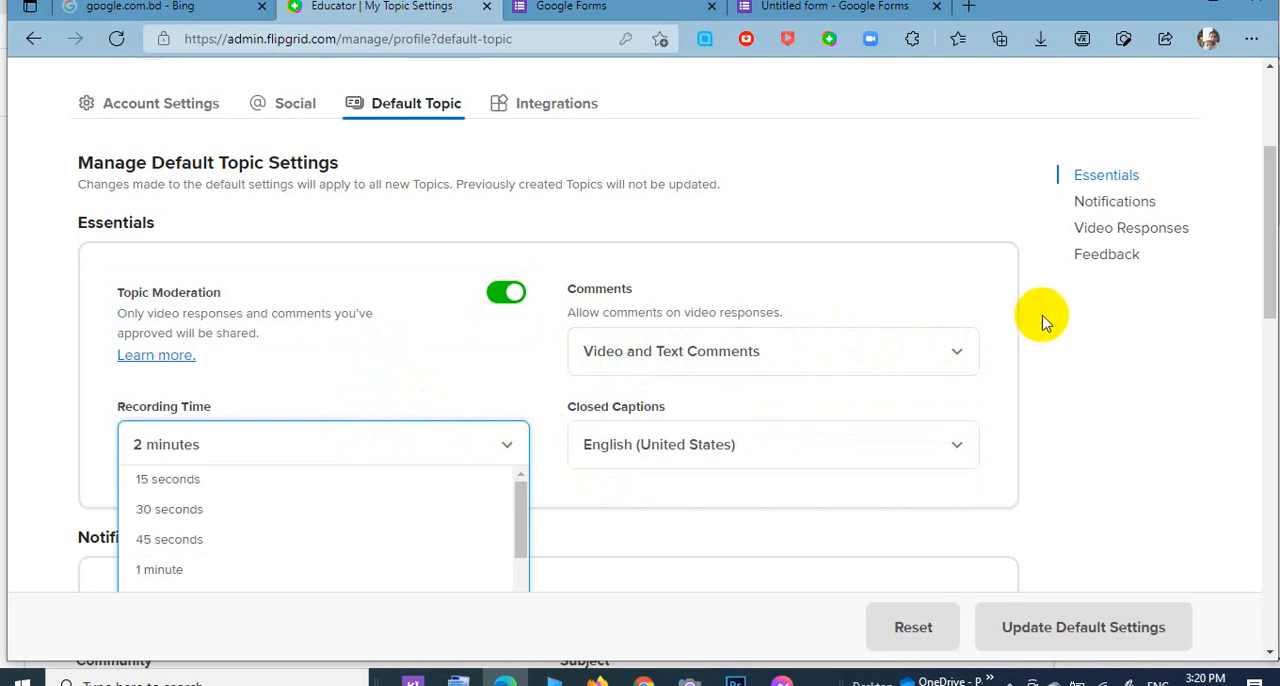
{"action": "left_click_drag", "start_coordinate": [1266, 262], "coordinate": [1260, 310]}
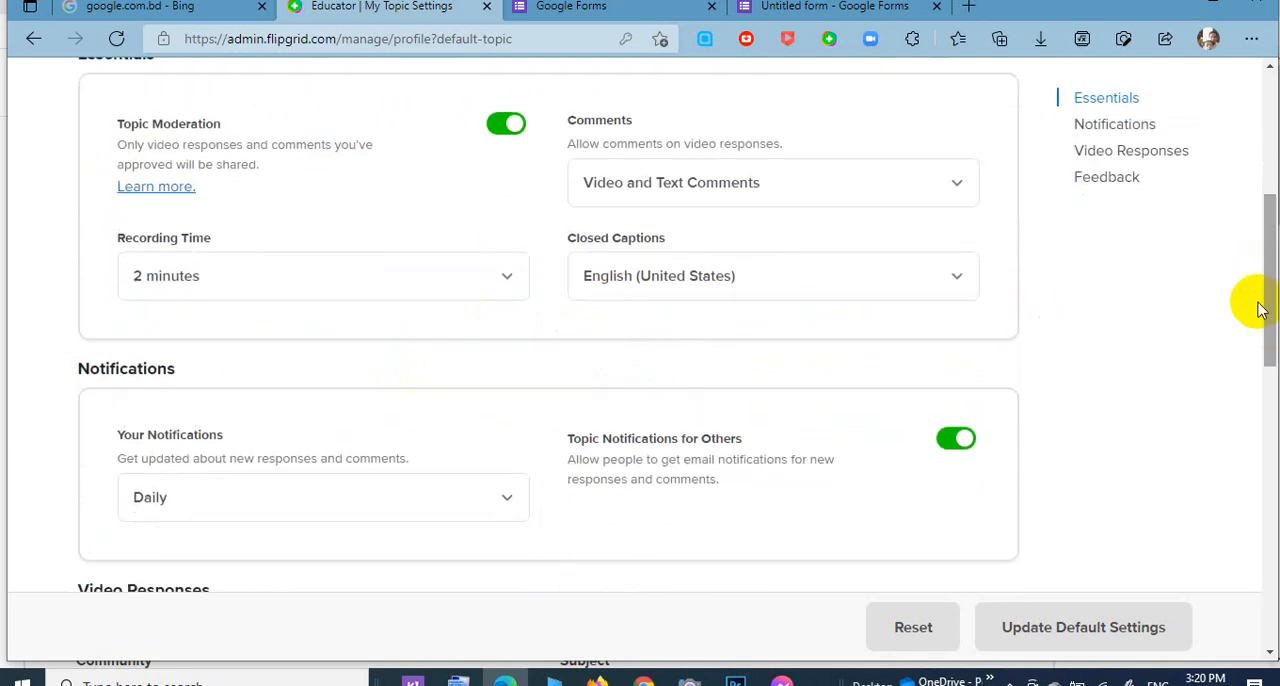
{"action": "left_click", "coordinate": [508, 283]}
{"action": "mouse_move", "coordinate": [520, 345]}
{"action": "left_mouse_down"}
{"action": "mouse_move", "coordinate": [523, 414]}
{"action": "mouse_move", "coordinate": [527, 365]}
{"action": "left_mouse_up"}
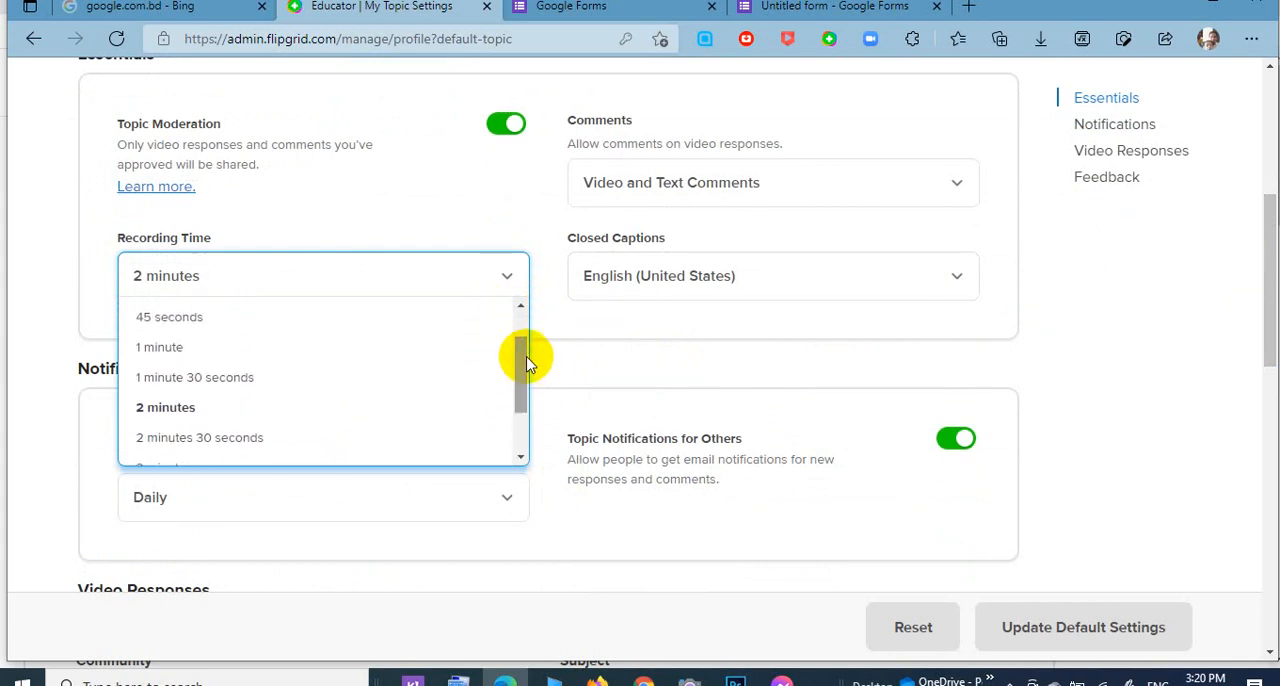
{"action": "left_click", "coordinate": [153, 403]}
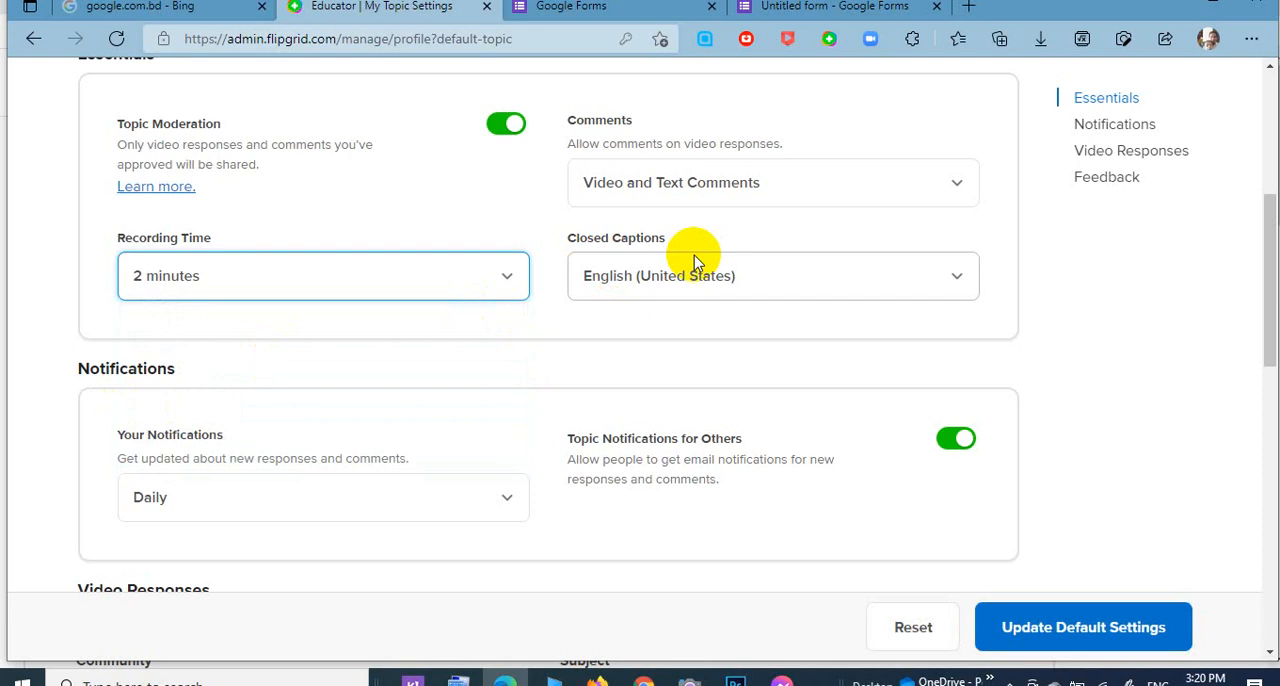
Check the Closed Captions language options and the video response settings, and update the default topic settings.
{"action": "left_click", "coordinate": [955, 278]}
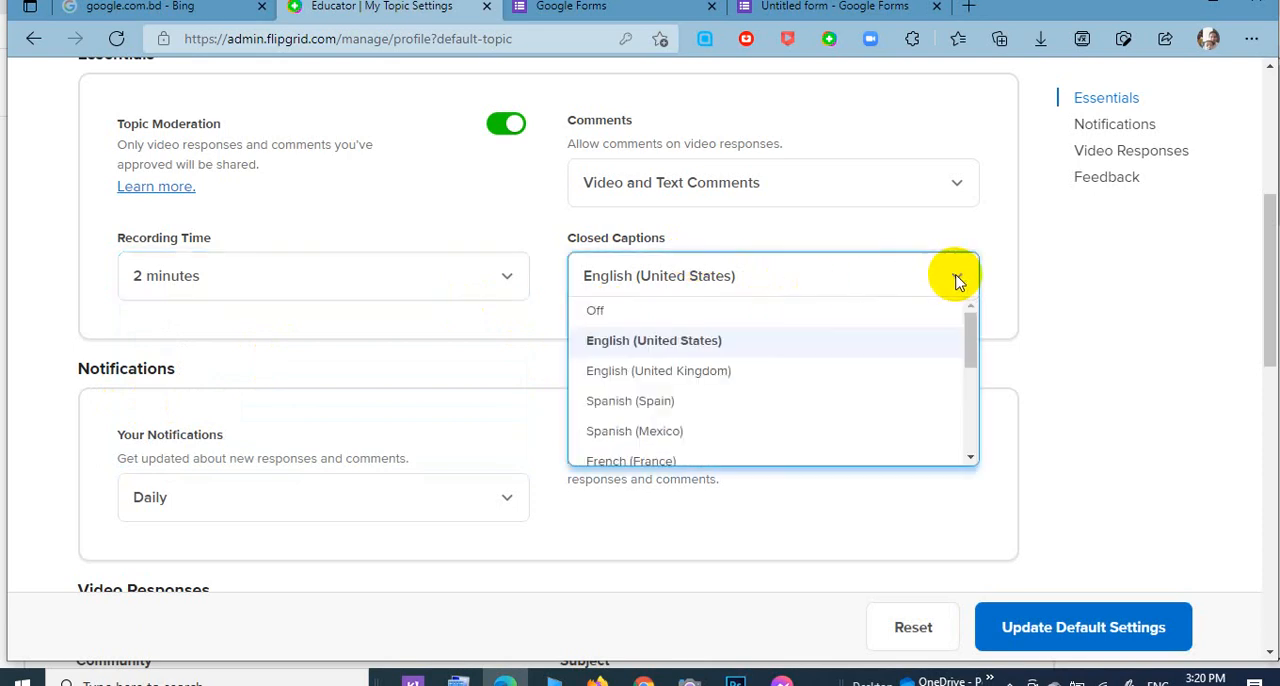
{"action": "left_click", "coordinate": [955, 278]}
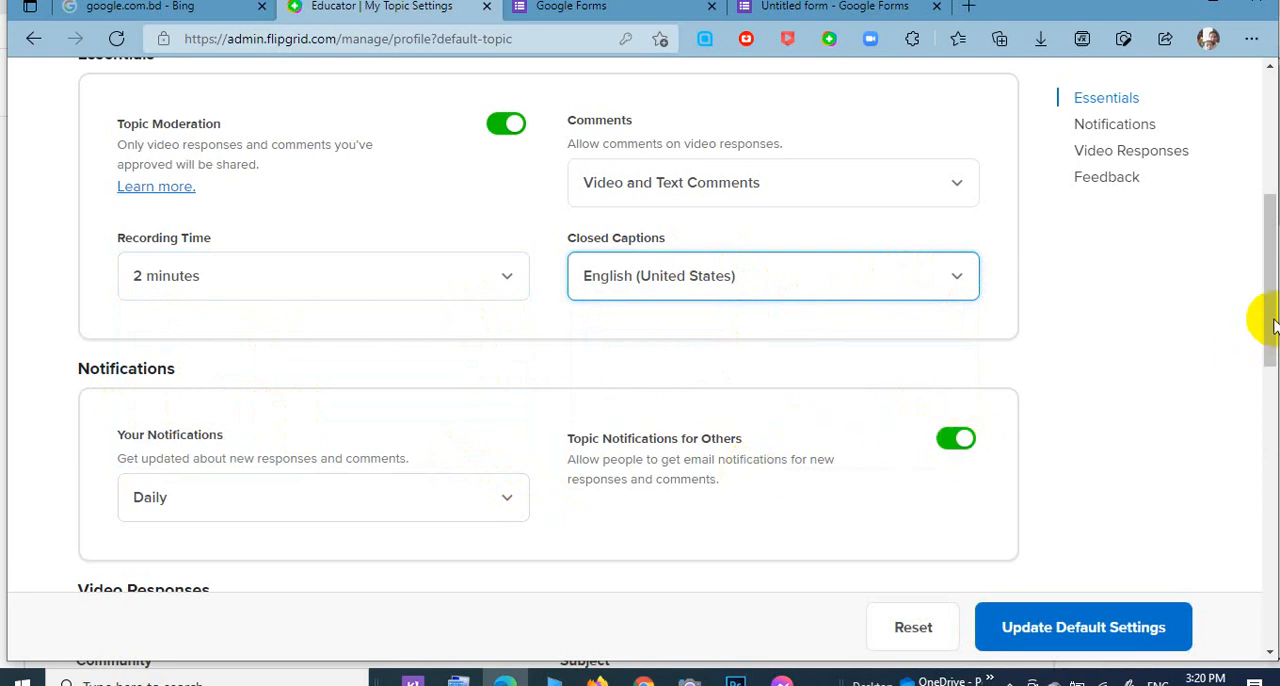
{"action": "left_click_drag", "start_coordinate": [1272, 322], "coordinate": [1272, 420]}
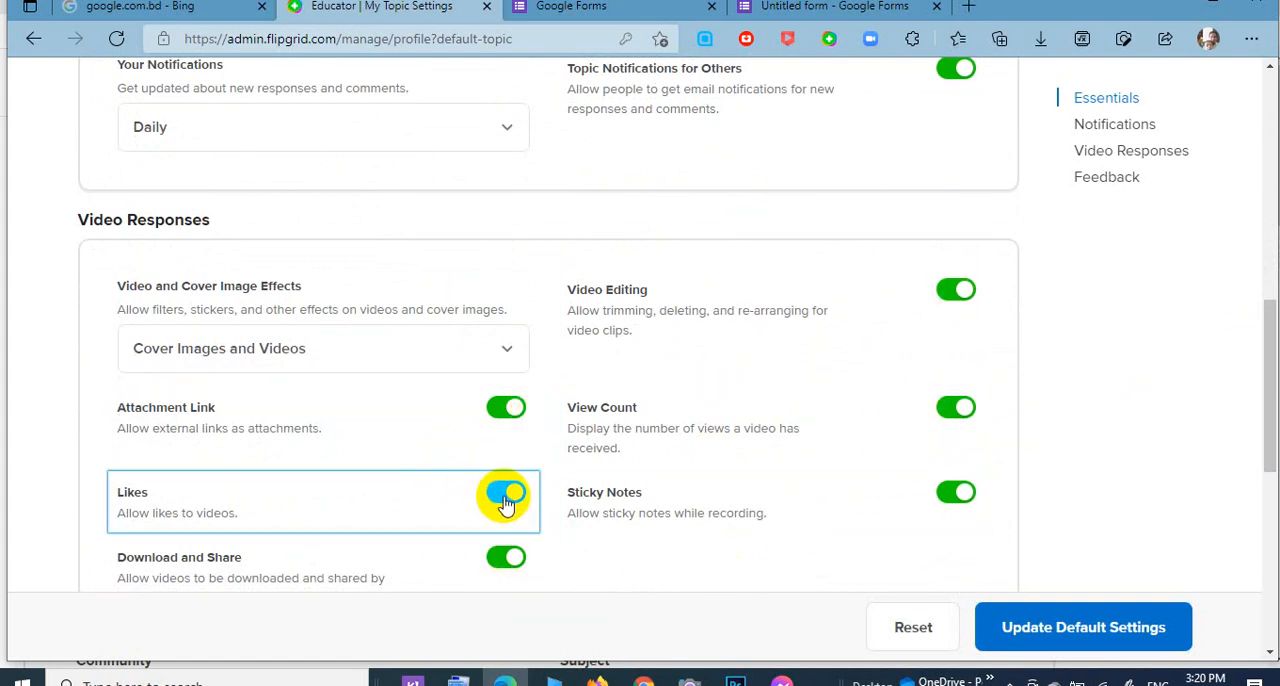
{"action": "left_click", "coordinate": [1030, 622]}
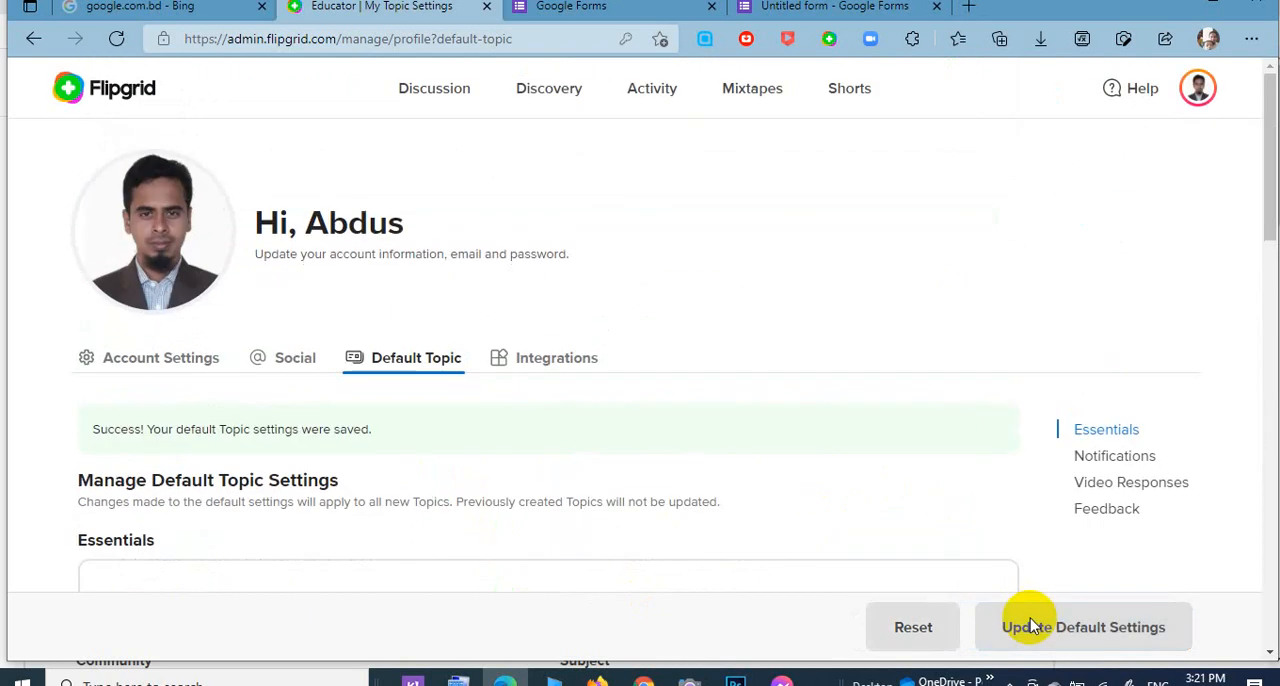
Open the GridPals page from the account options and look over the educator map and list.
{"action": "left_click", "coordinate": [1203, 105]}
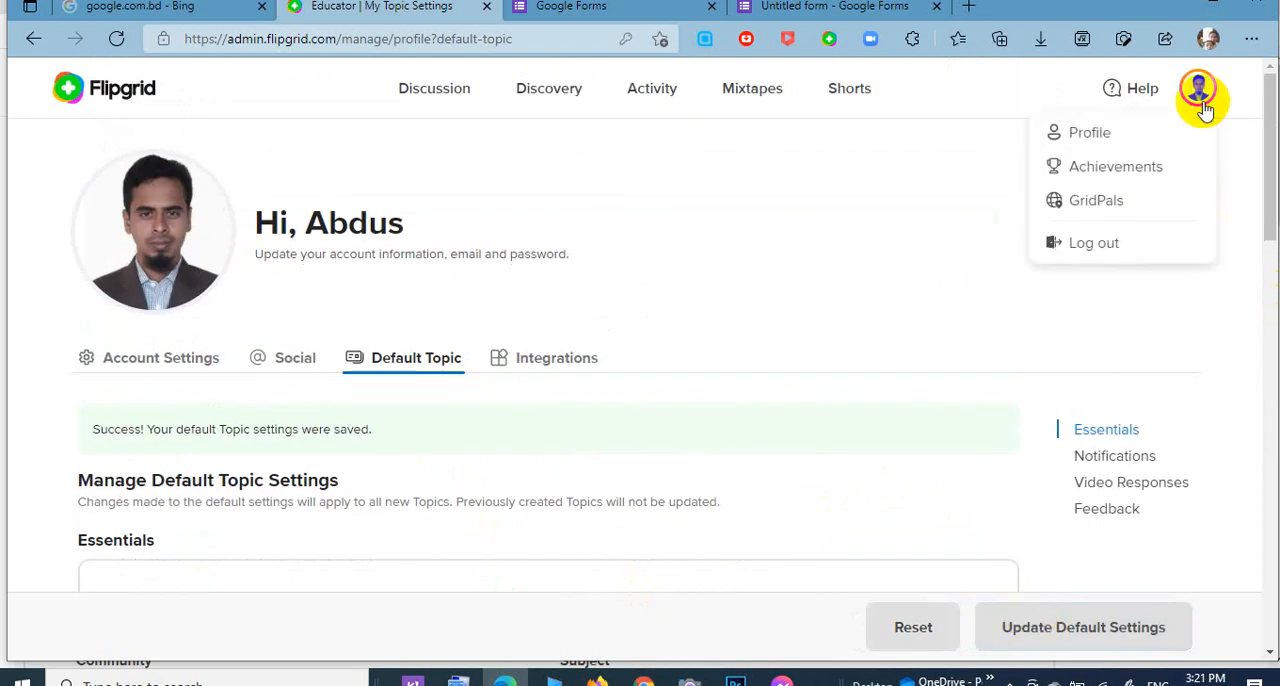
{"action": "left_click", "coordinate": [1107, 221]}
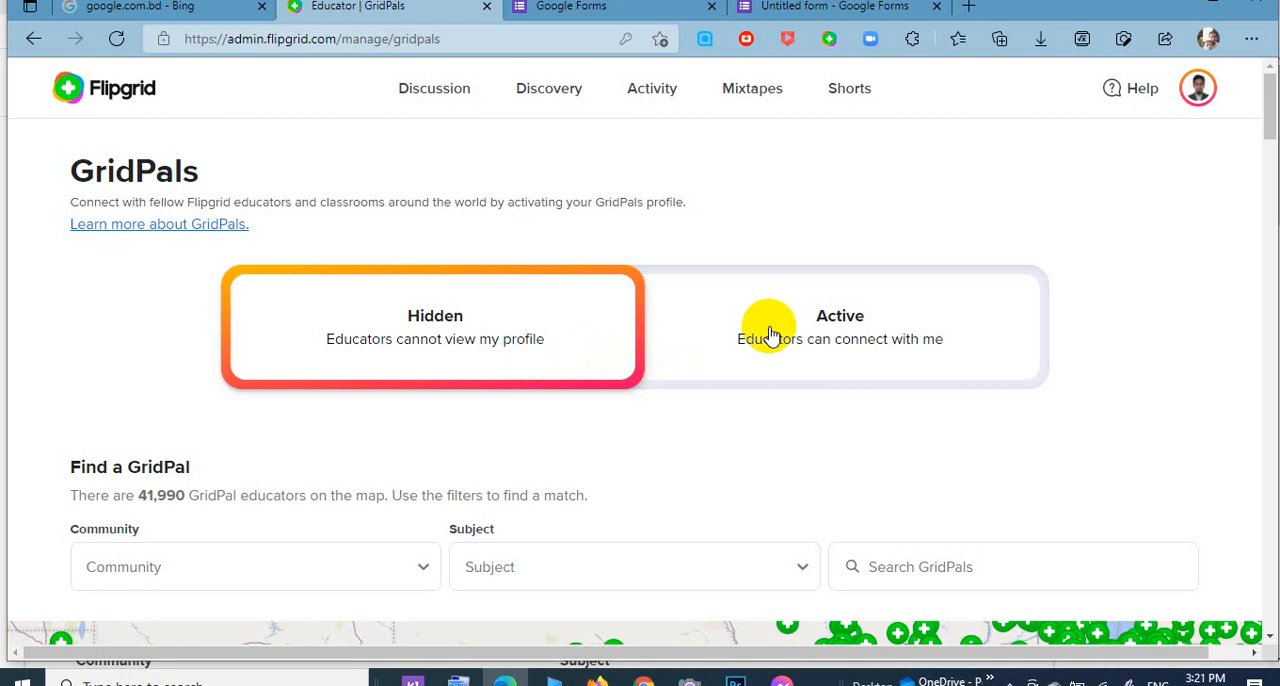
{"action": "left_click_drag", "start_coordinate": [1268, 121], "coordinate": [1277, 170]}
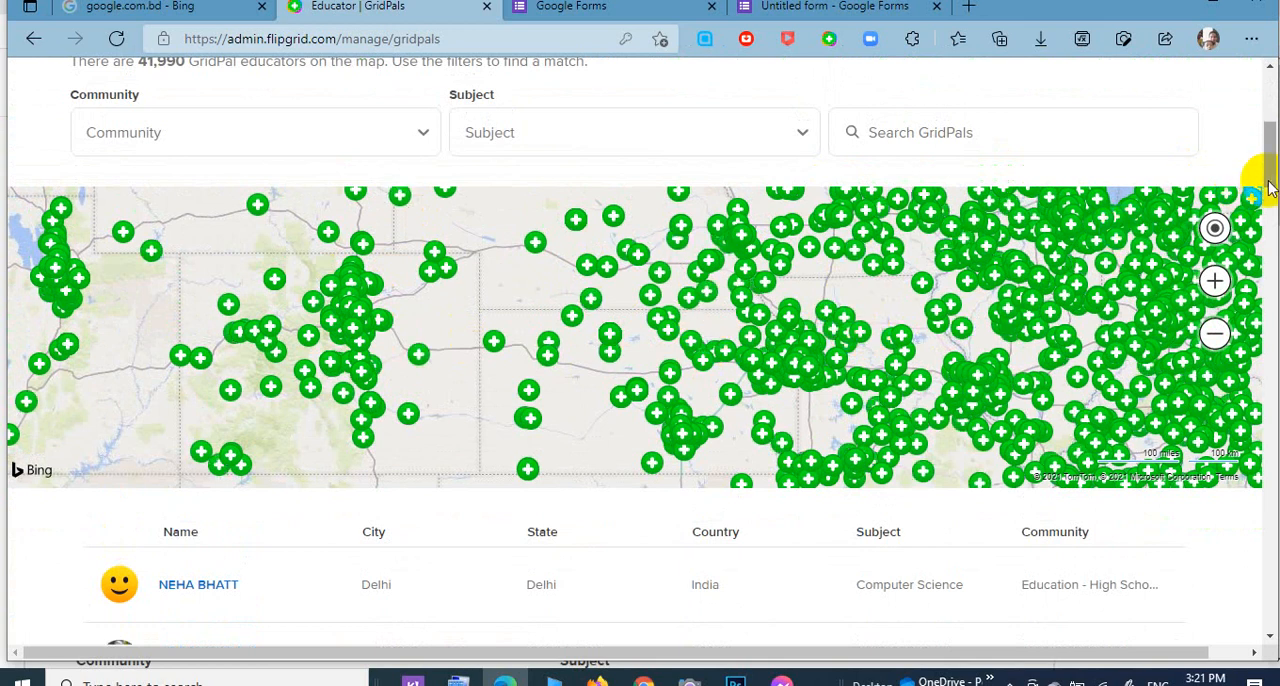
{"action": "left_click_drag", "start_coordinate": [1267, 175], "coordinate": [1271, 159]}
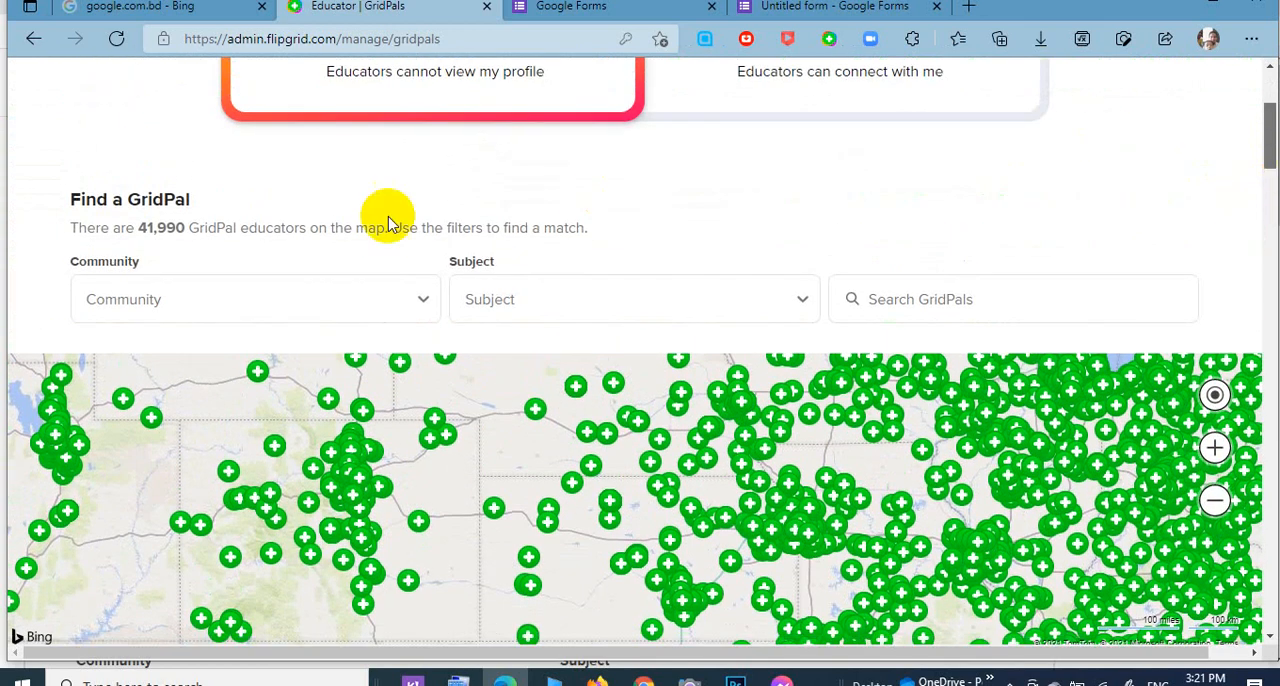
Examine the Community and Subject filters and the search option for finding a GridPal.
{"action": "left_click", "coordinate": [423, 302]}
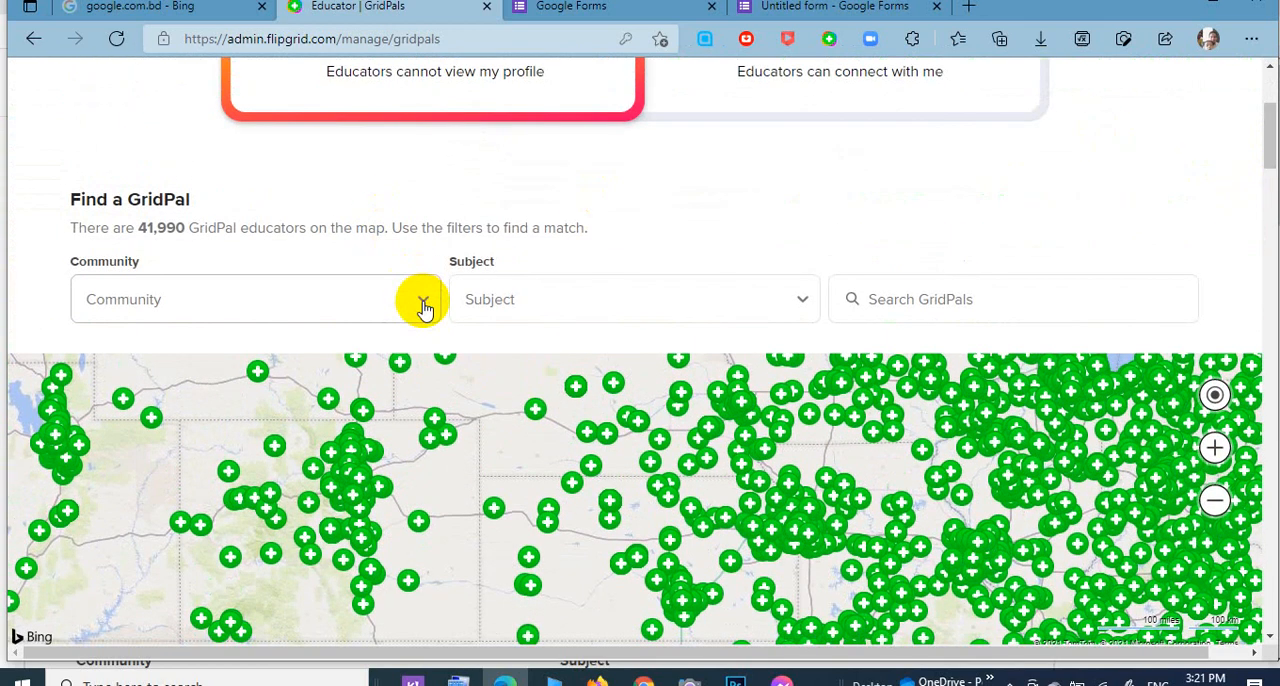
{"action": "left_click", "coordinate": [643, 300]}
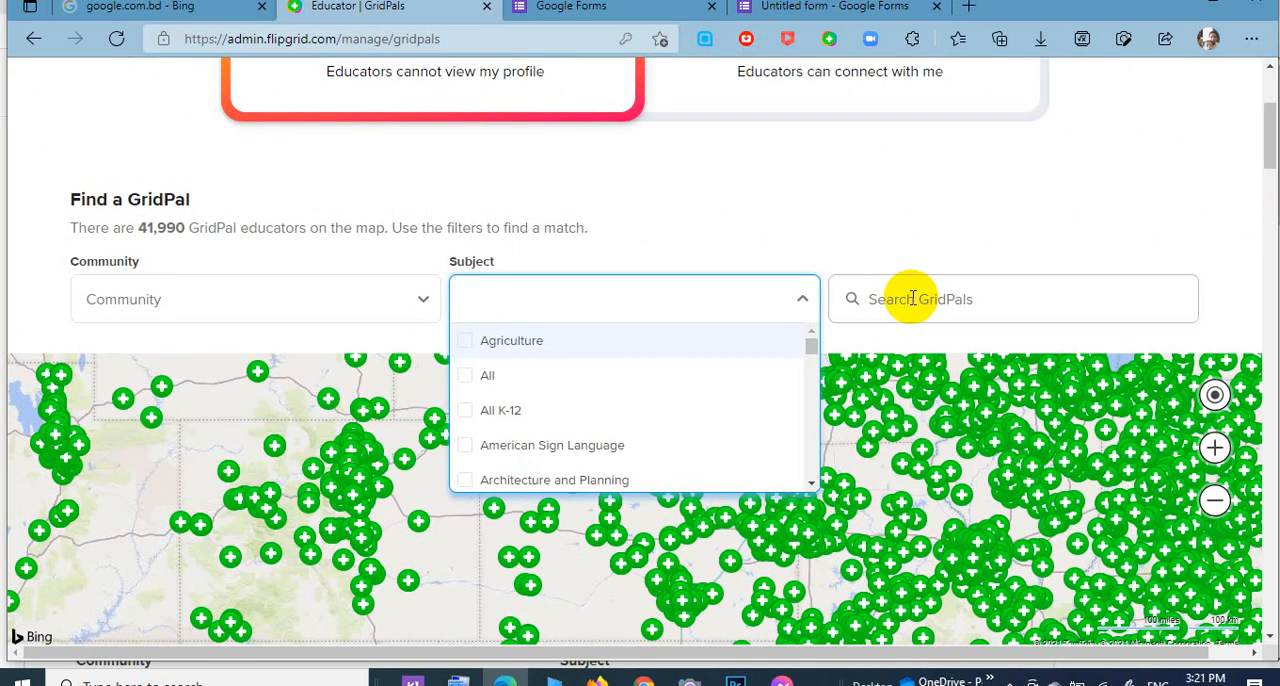
{"action": "left_click", "coordinate": [912, 298]}
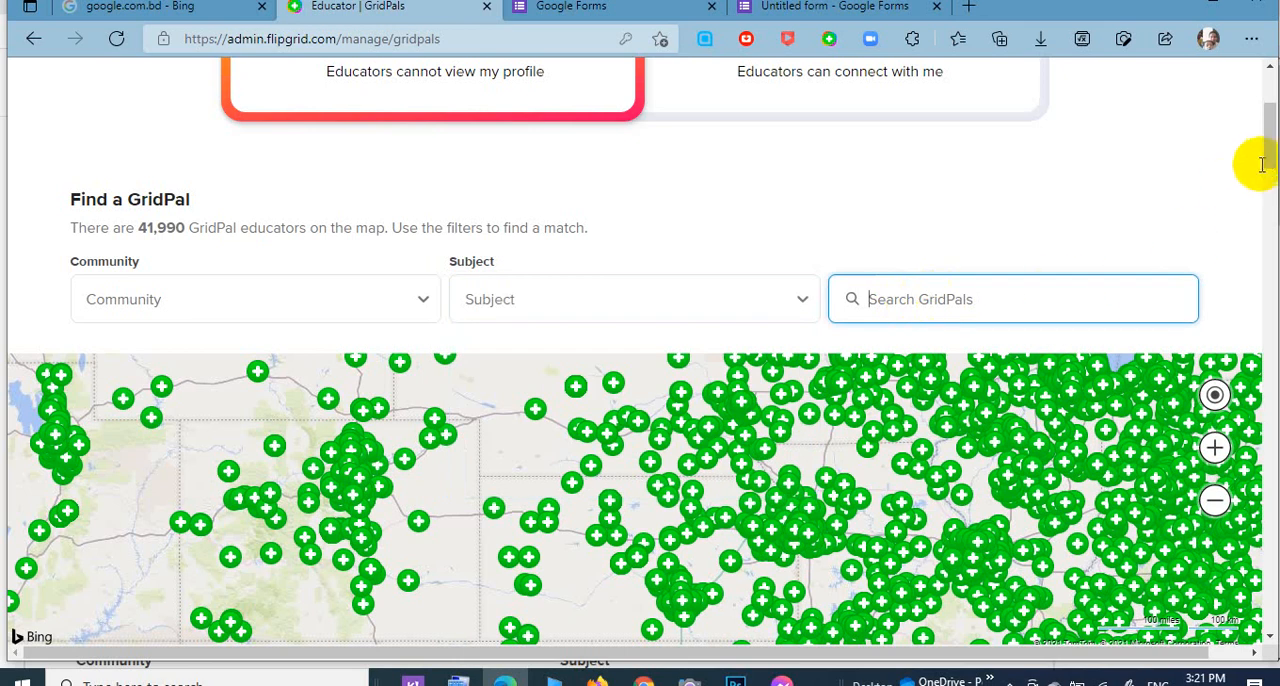
Start switching the GridPals profile to Active and set the GridPals location to Dhaka, Dhaka, Bangladesh.
{"action": "left_click_drag", "start_coordinate": [1267, 170], "coordinate": [1270, 100]}
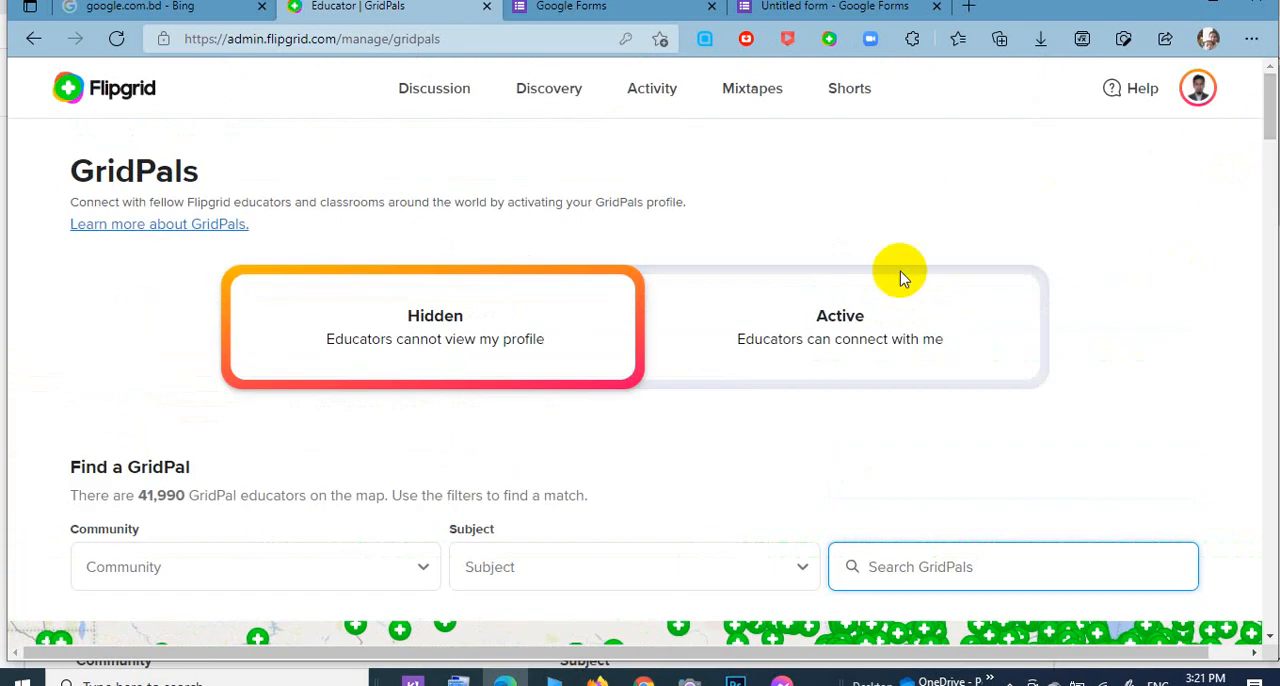
{"action": "left_click", "coordinate": [866, 322]}
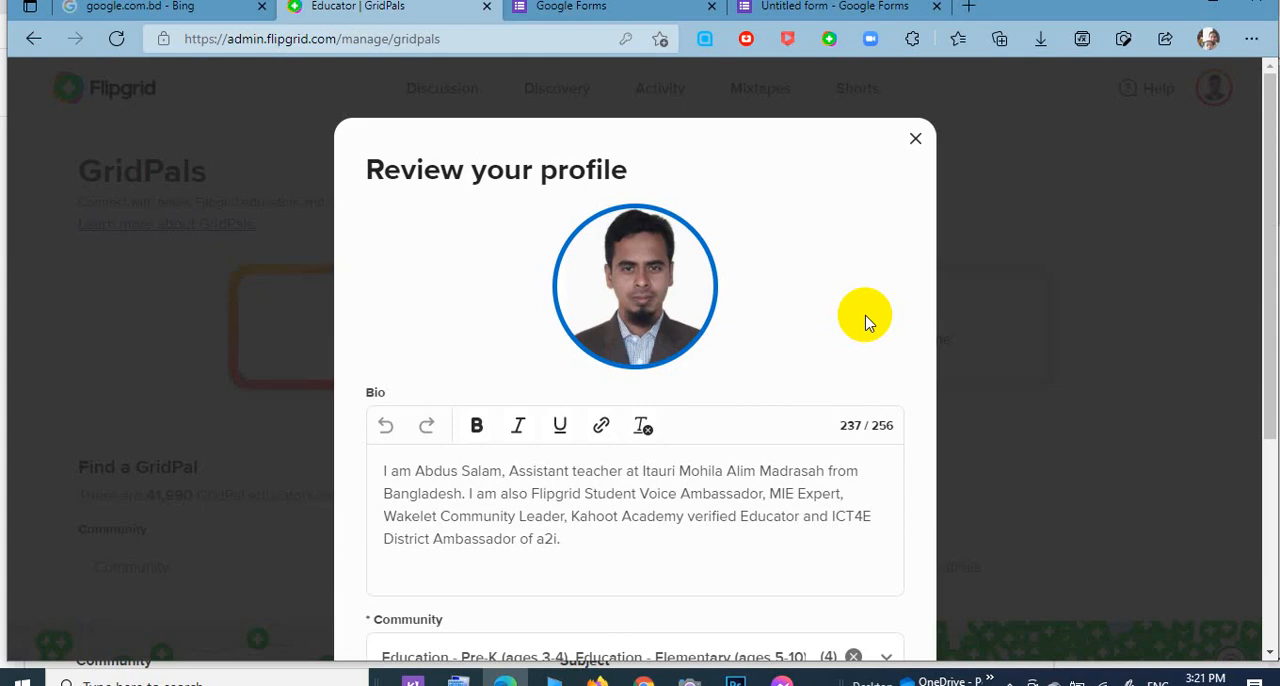
{"action": "left_click_drag", "start_coordinate": [1270, 266], "coordinate": [1262, 480]}
{"action": "left_click", "coordinate": [595, 481]}
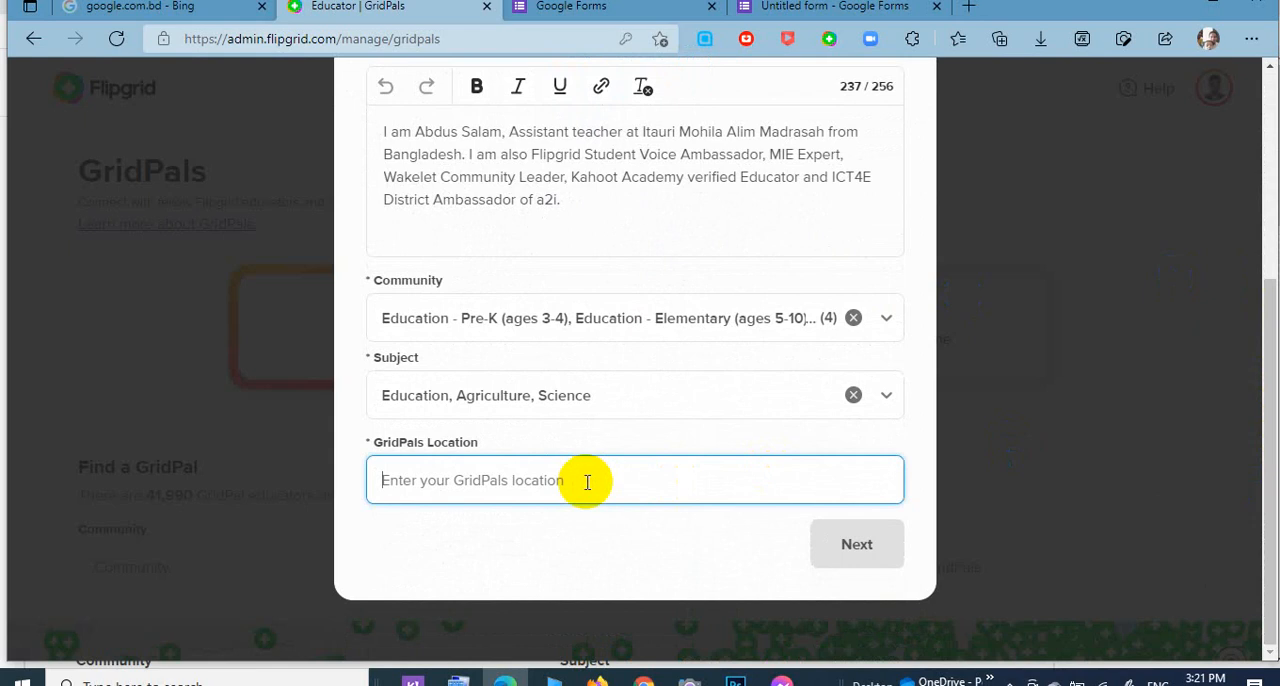
{"action": "type", "text": "dHAKA"}
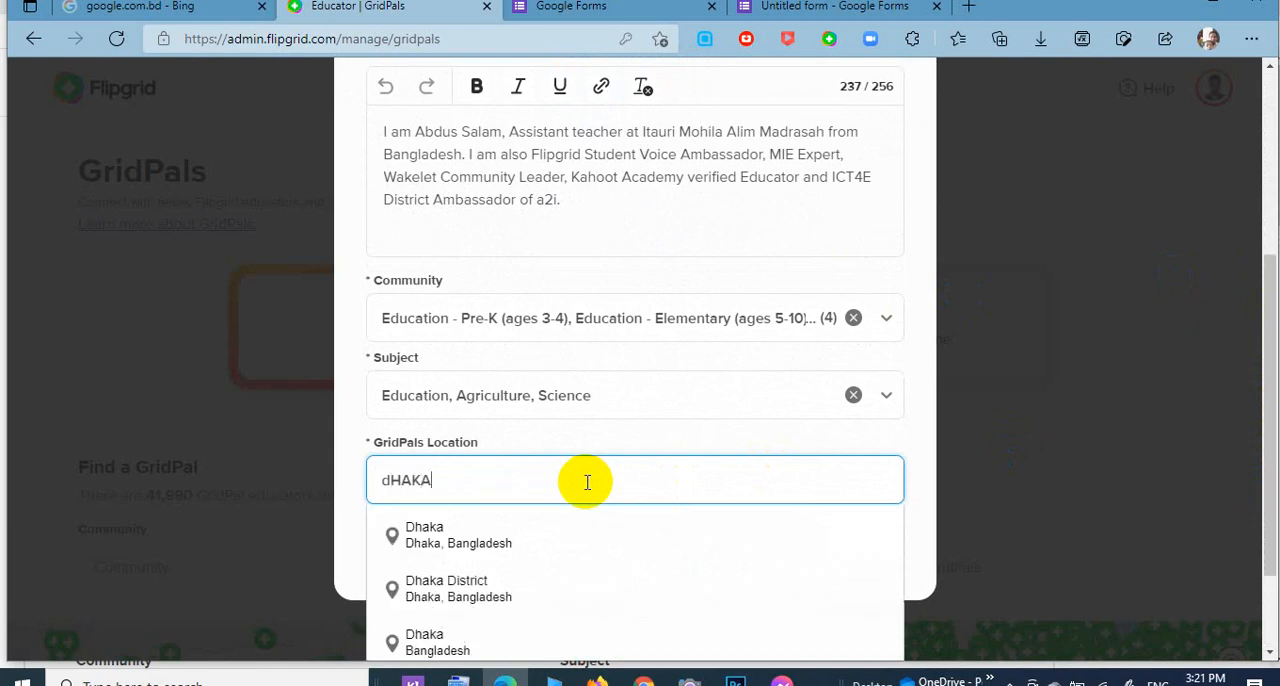
{"action": "left_click", "coordinate": [475, 530]}
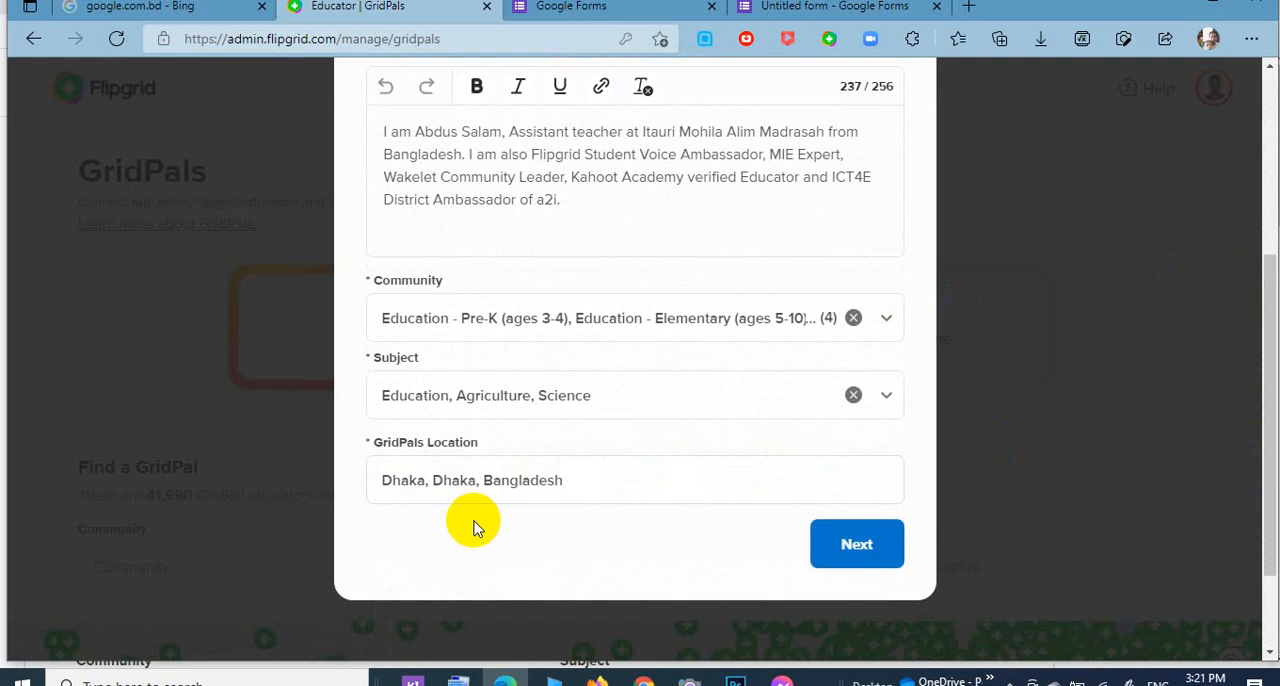
Continue to the GridPals communications settings, review the social connections and become a GridPal.
{"action": "left_click", "coordinate": [858, 566]}
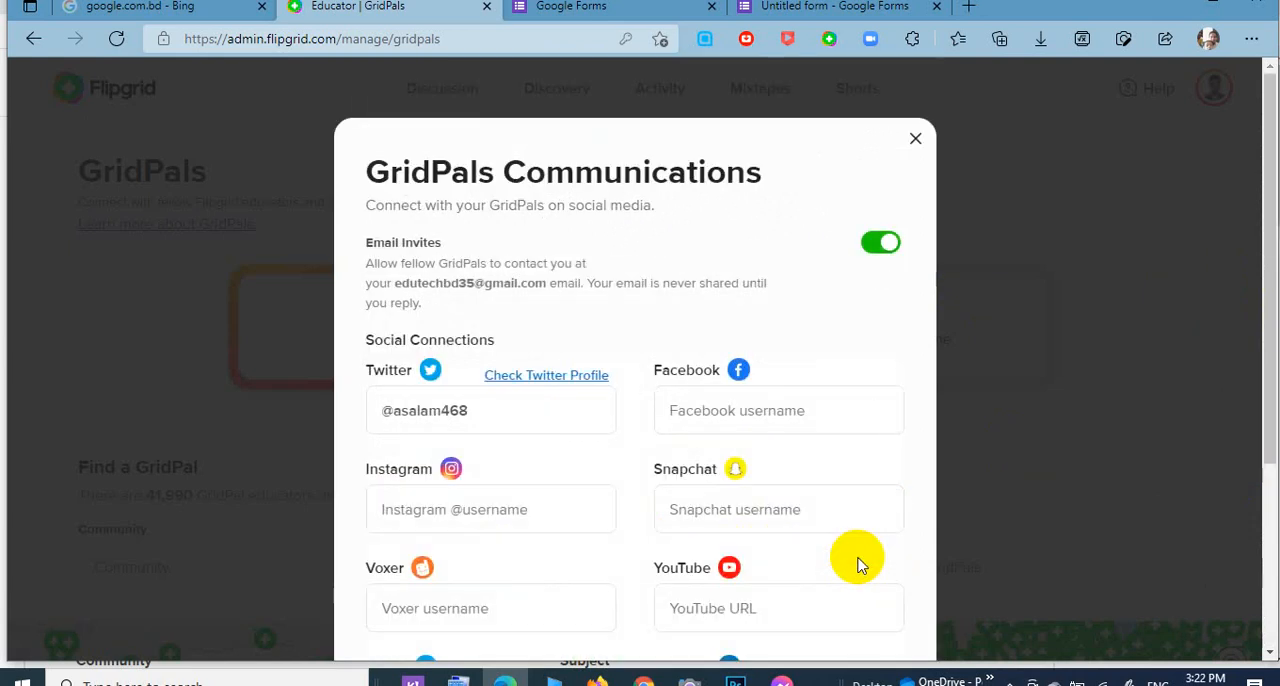
{"action": "left_click_drag", "start_coordinate": [1272, 214], "coordinate": [1257, 340]}
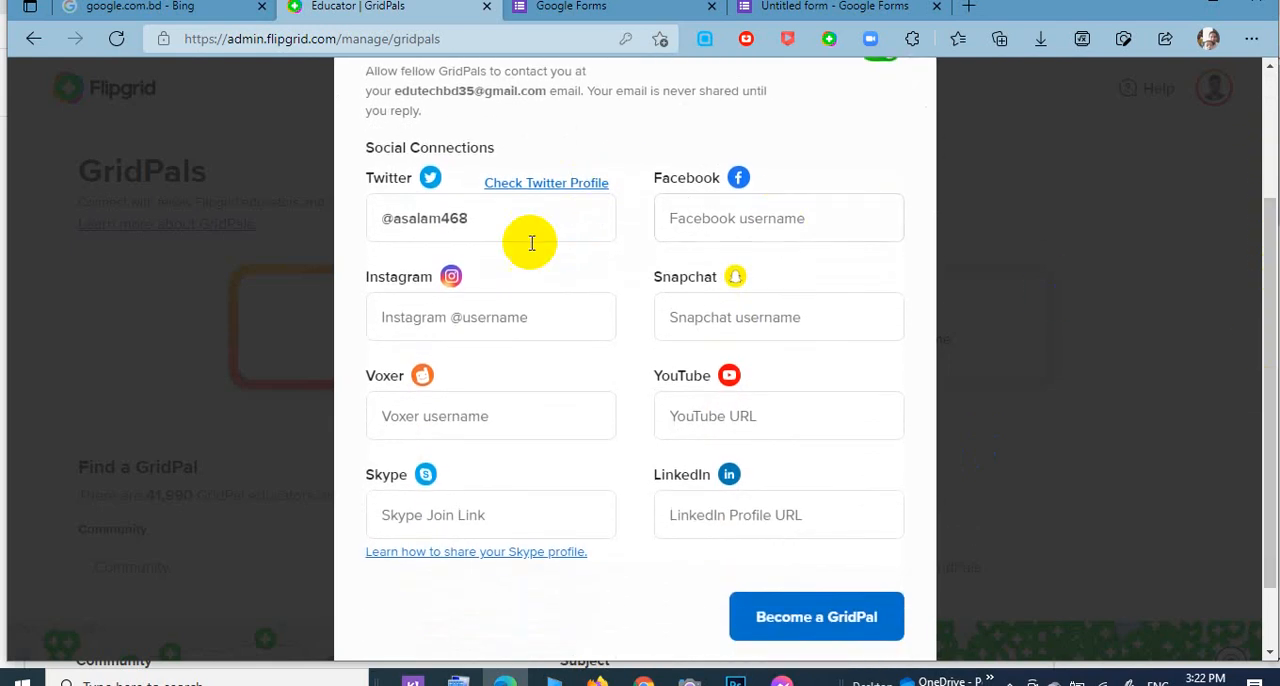
{"action": "left_click", "coordinate": [821, 620]}
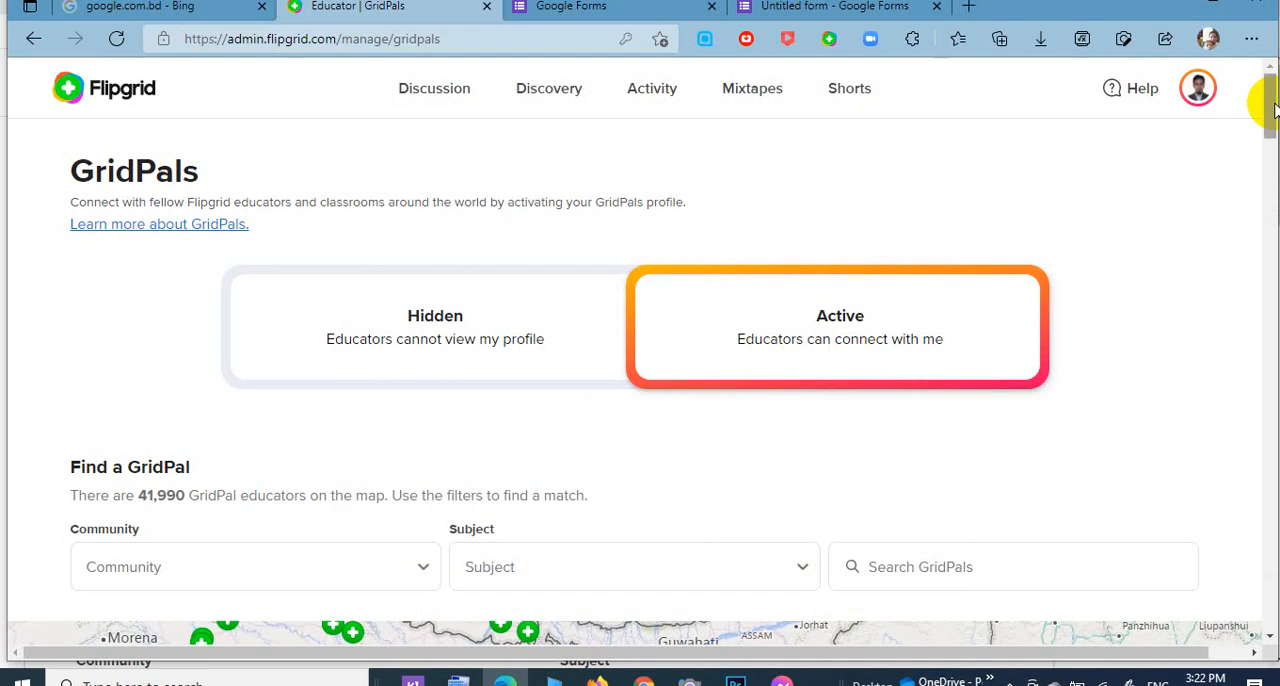
Send a GridPal invite to the educator from Gemencheh, Malaysia, in the educator list and close the confirmation.
{"action": "scroll", "coordinate": [1268, 143], "scroll_direction": "down", "scroll_amount": 7}
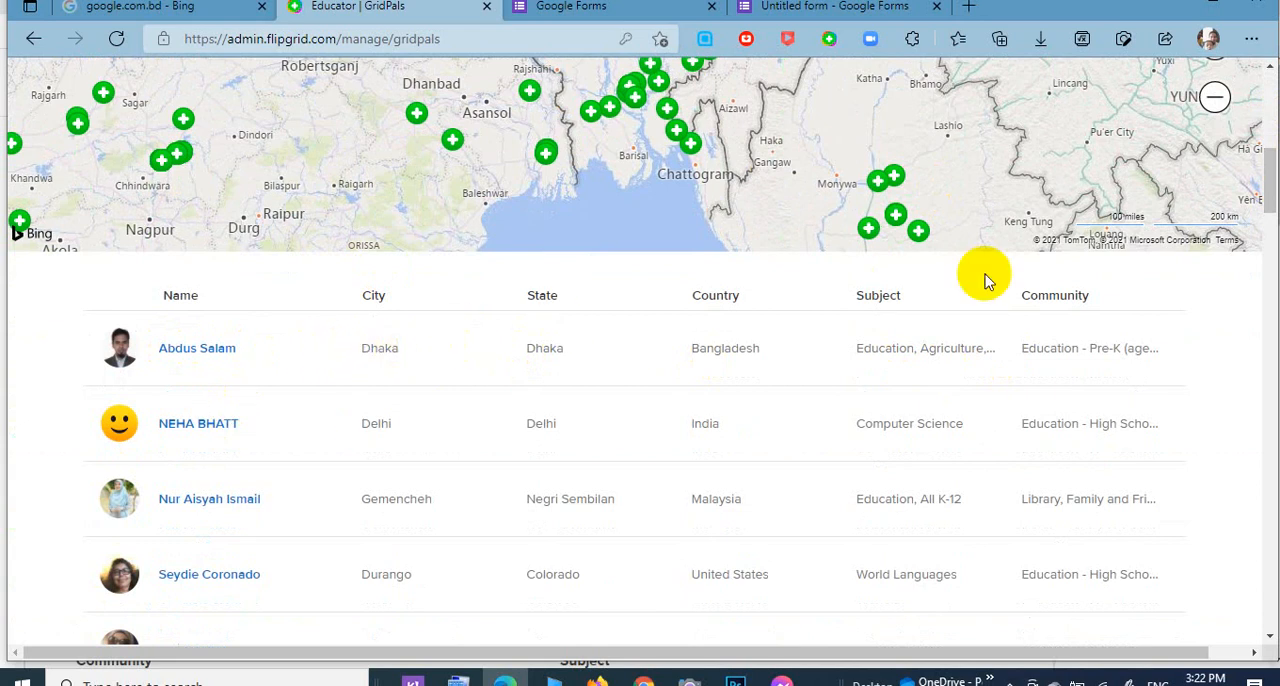
{"action": "left_click_drag", "start_coordinate": [1270, 162], "coordinate": [1272, 148]}
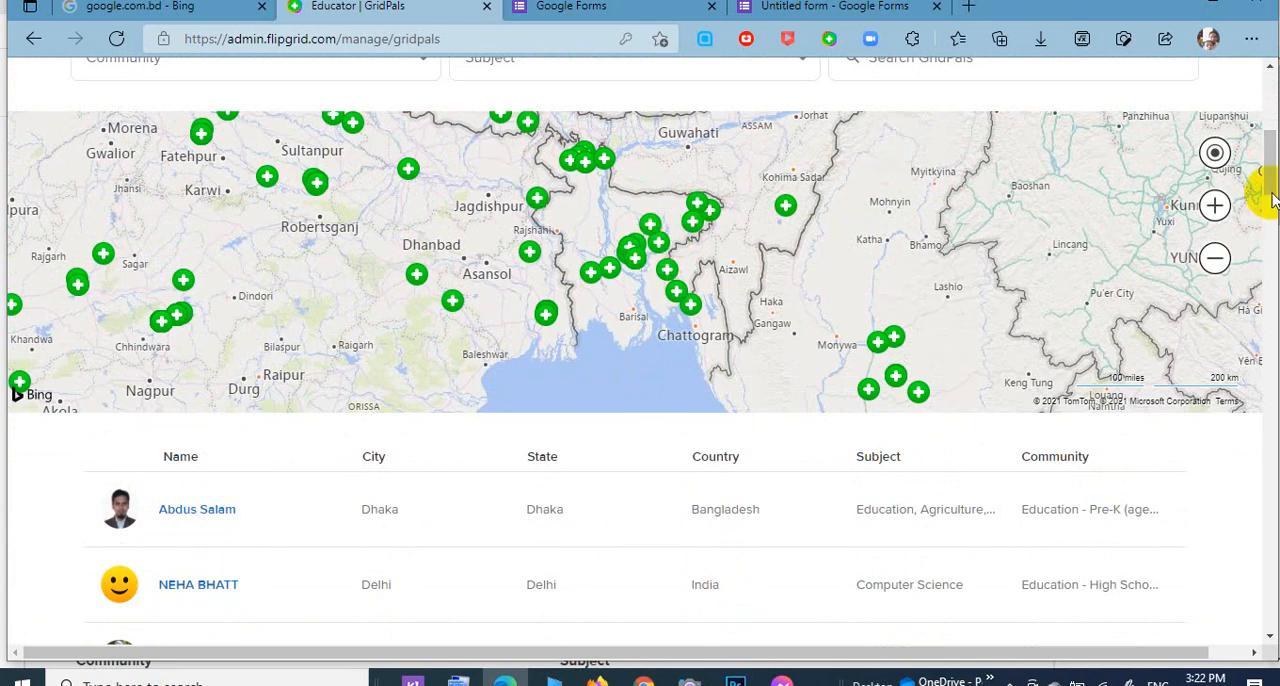
{"action": "left_click_drag", "start_coordinate": [1268, 180], "coordinate": [1274, 214]}
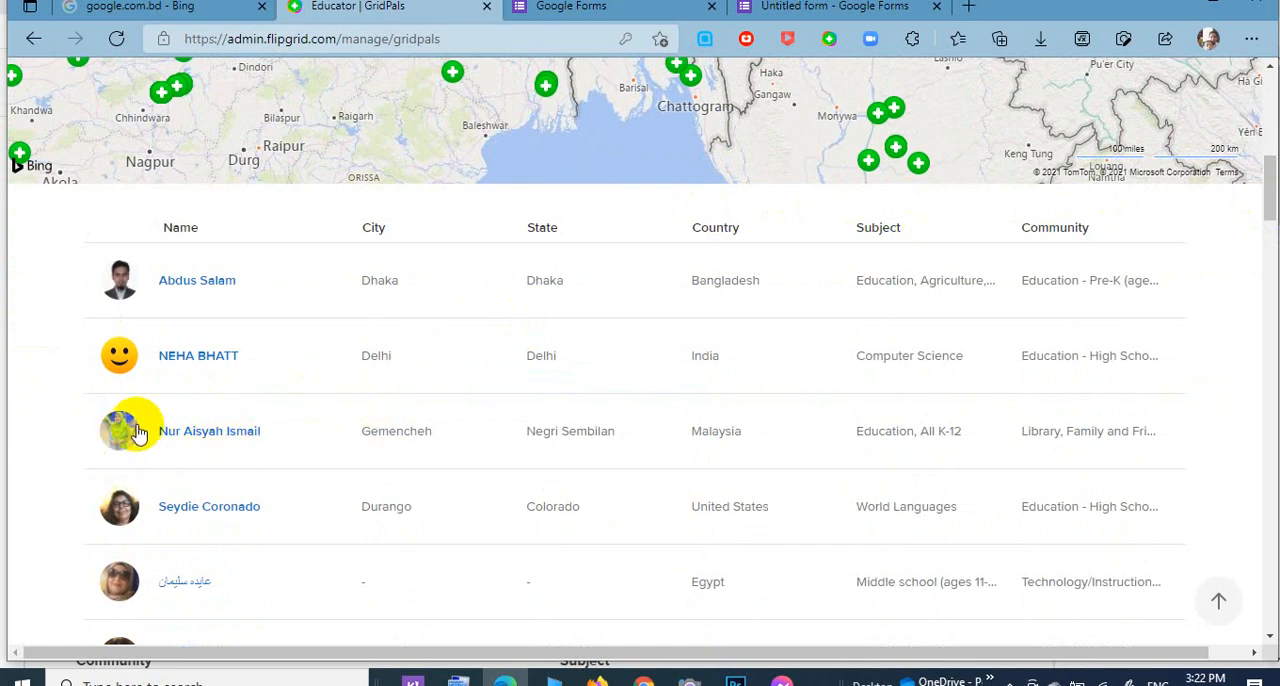
{"action": "left_click", "coordinate": [115, 432]}
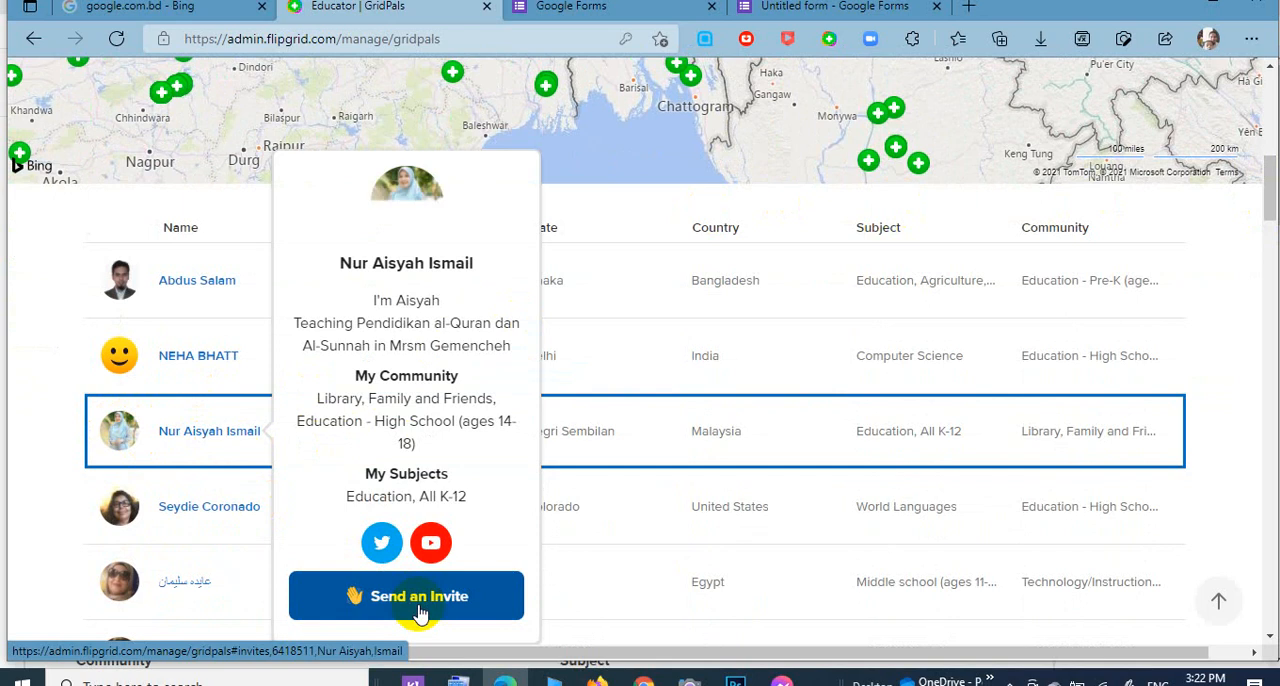
{"action": "left_click", "coordinate": [419, 612]}
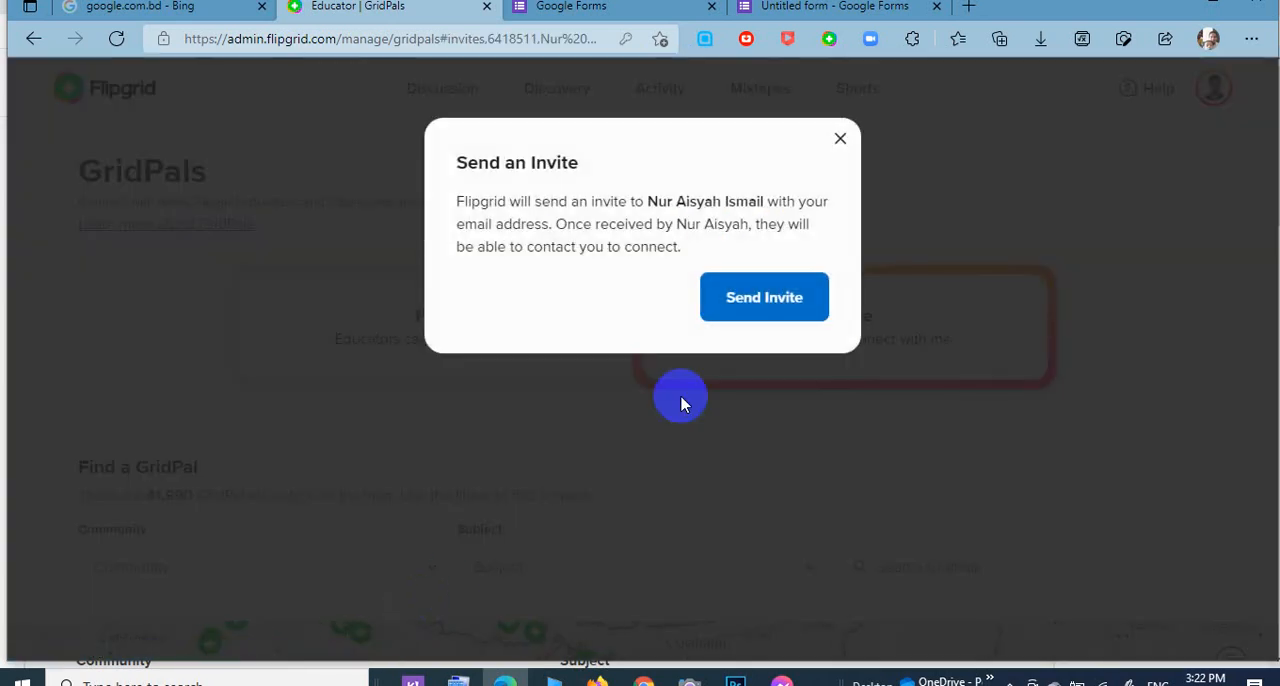
{"action": "left_click", "coordinate": [795, 310]}
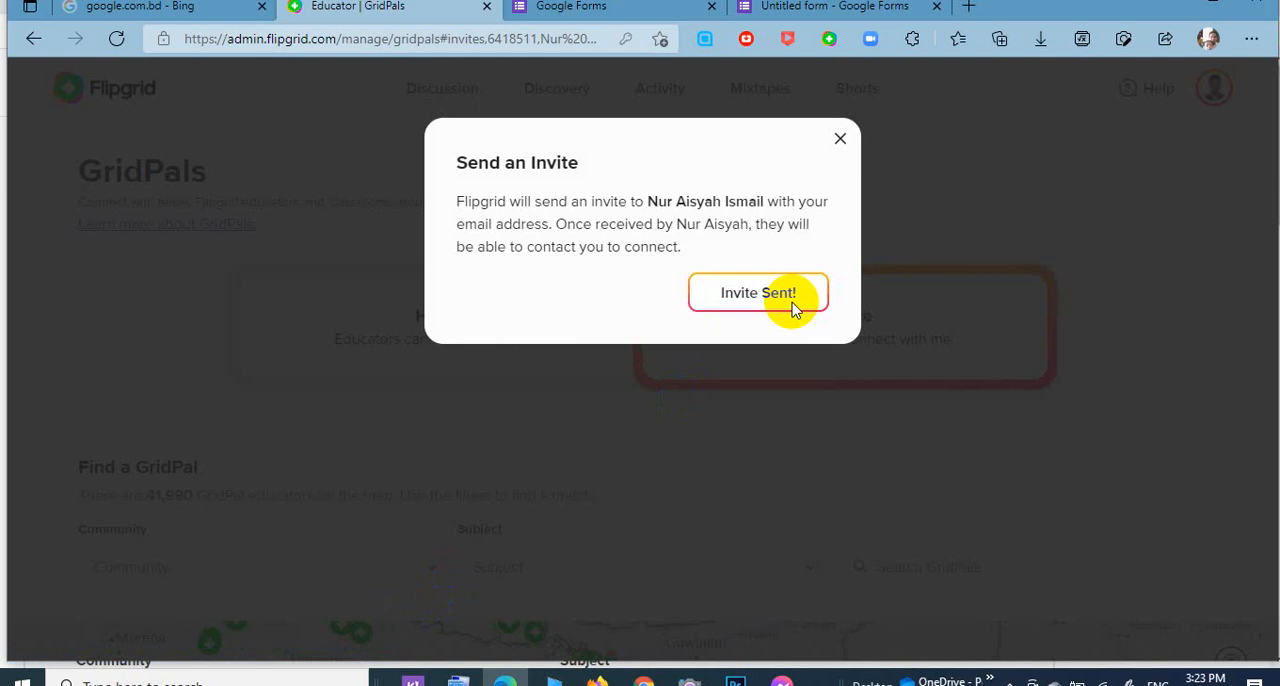
{"action": "left_click", "coordinate": [842, 143]}
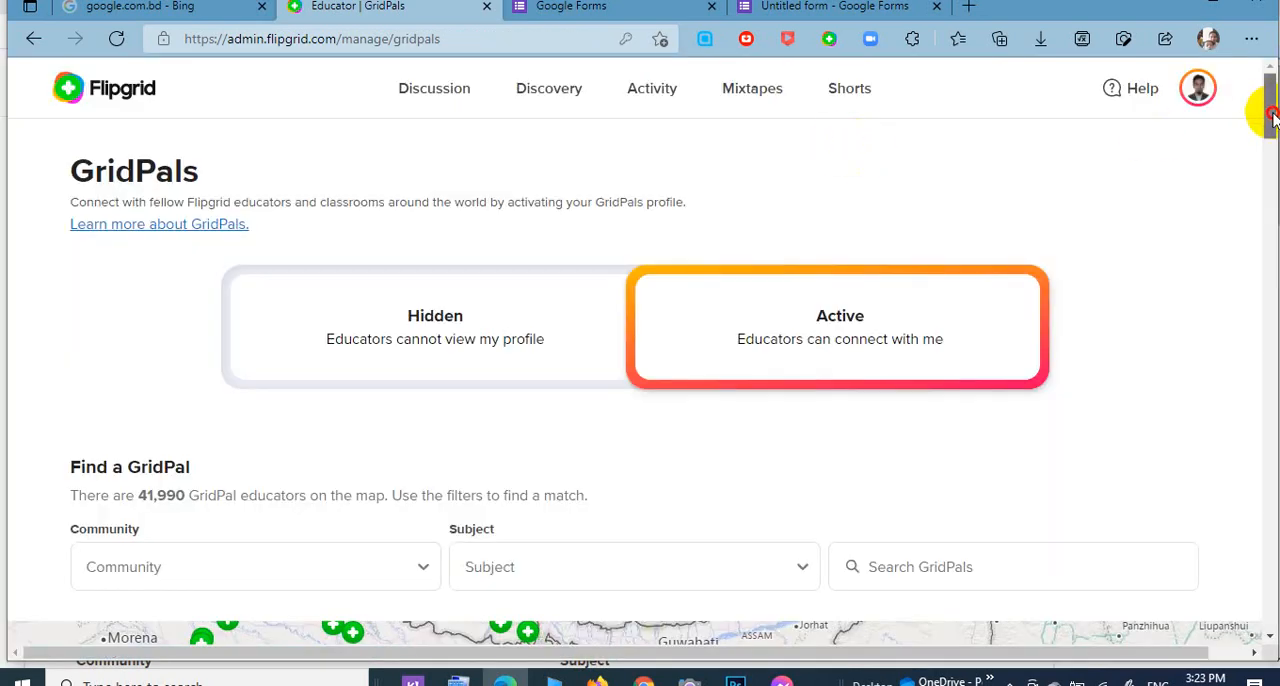
Open an educator's profile from a pin in northeastern Bangladesh on the map and send that educator a GridPal invite.
{"action": "left_click_drag", "start_coordinate": [1266, 94], "coordinate": [1272, 138]}
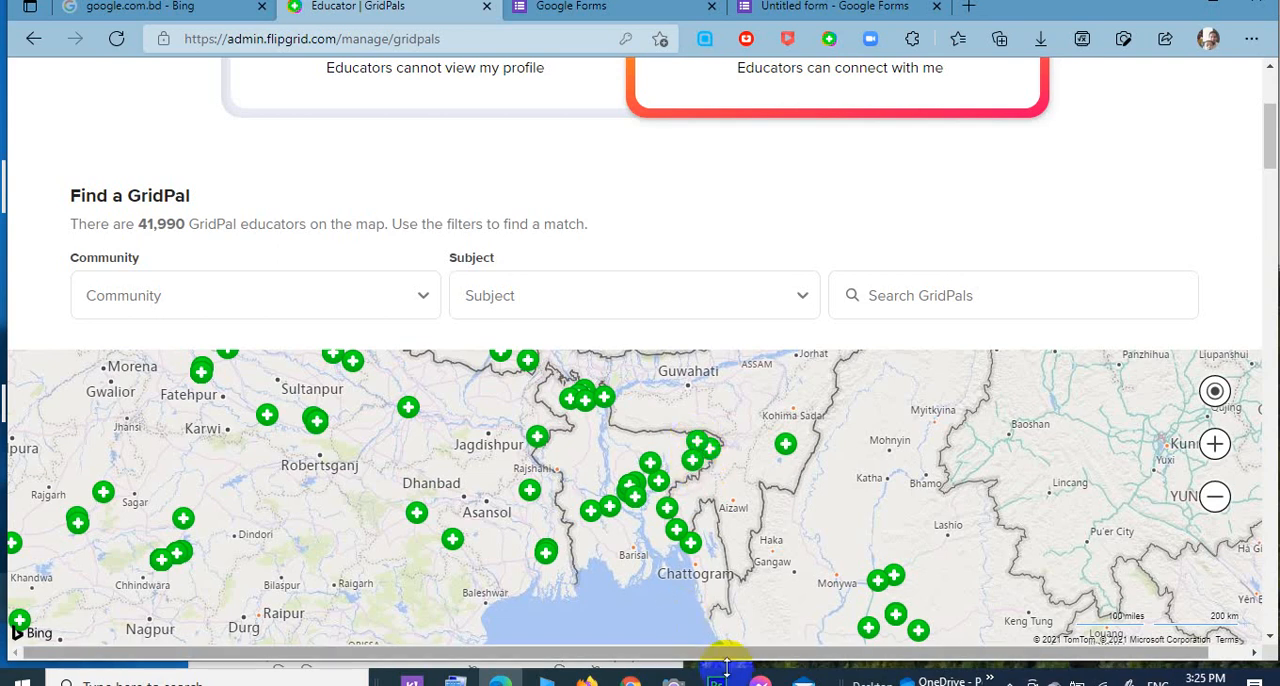
{"action": "left_click", "coordinate": [700, 448]}
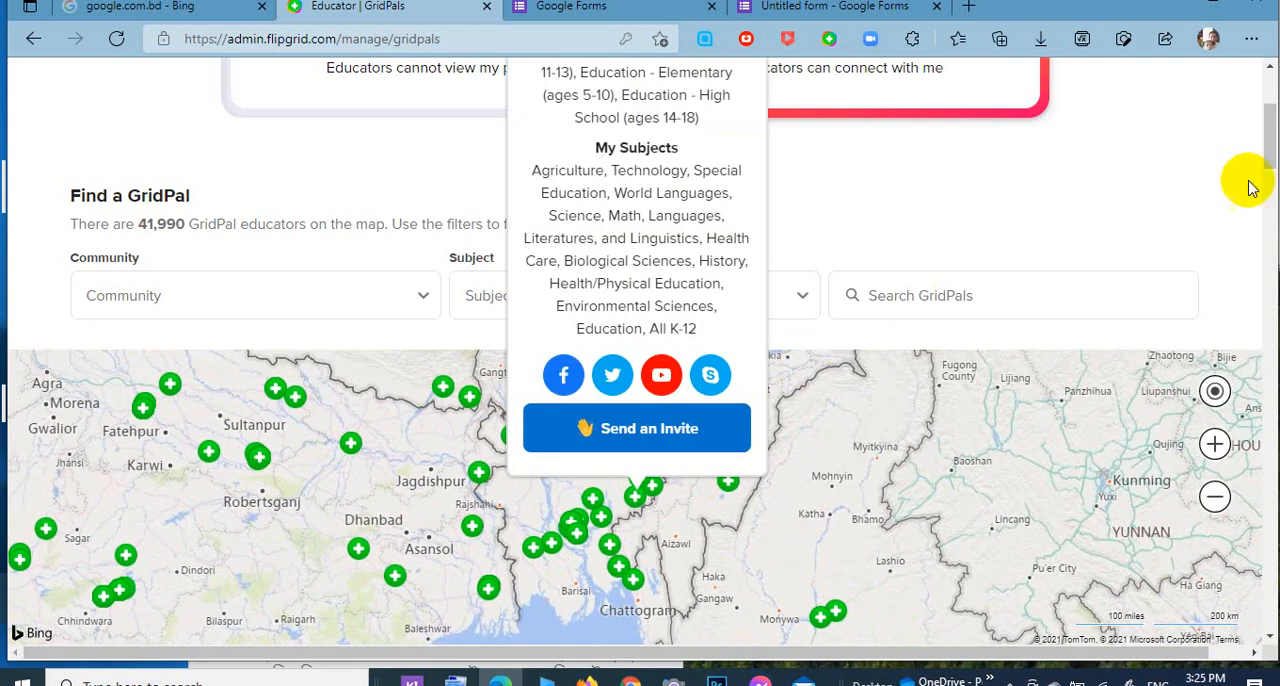
{"action": "mouse_move", "coordinate": [1268, 137]}
{"action": "left_mouse_down"}
{"action": "mouse_move", "coordinate": [1268, 118]}
{"action": "mouse_move", "coordinate": [1271, 135]}
{"action": "left_mouse_up"}
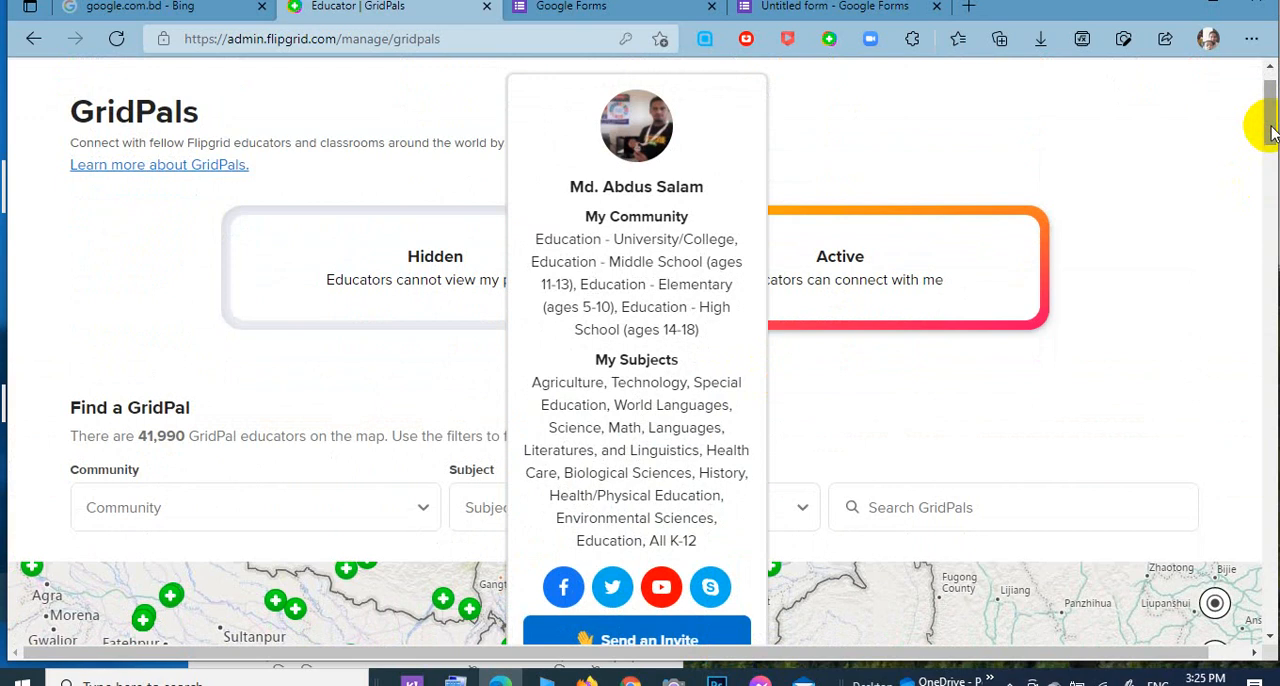
{"action": "left_click_drag", "start_coordinate": [1272, 133], "coordinate": [1272, 136]}
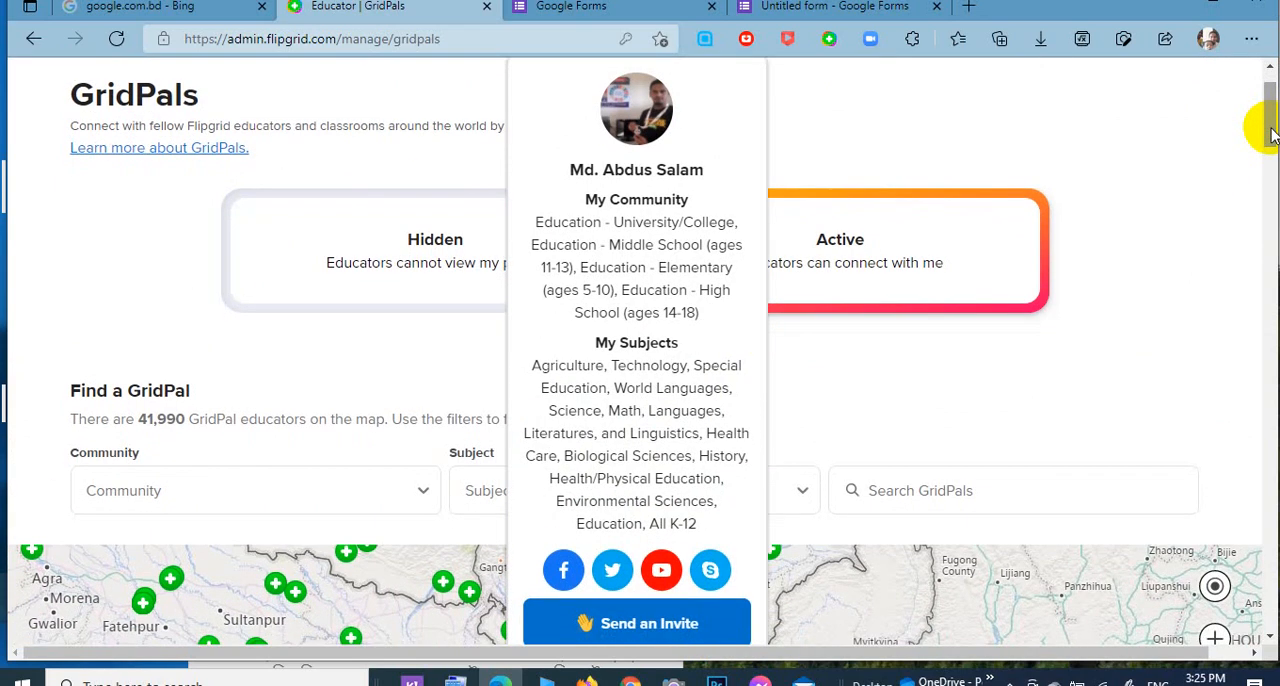
{"action": "left_click", "coordinate": [680, 624]}
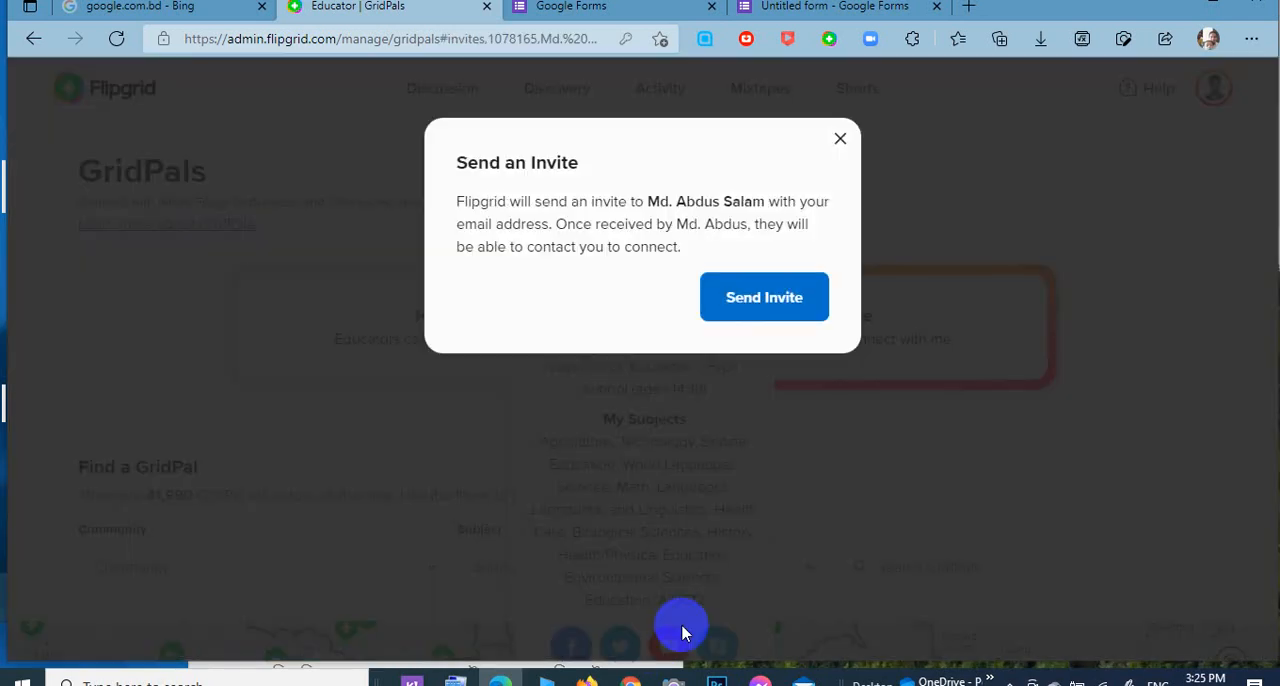
{"action": "left_click", "coordinate": [766, 318]}
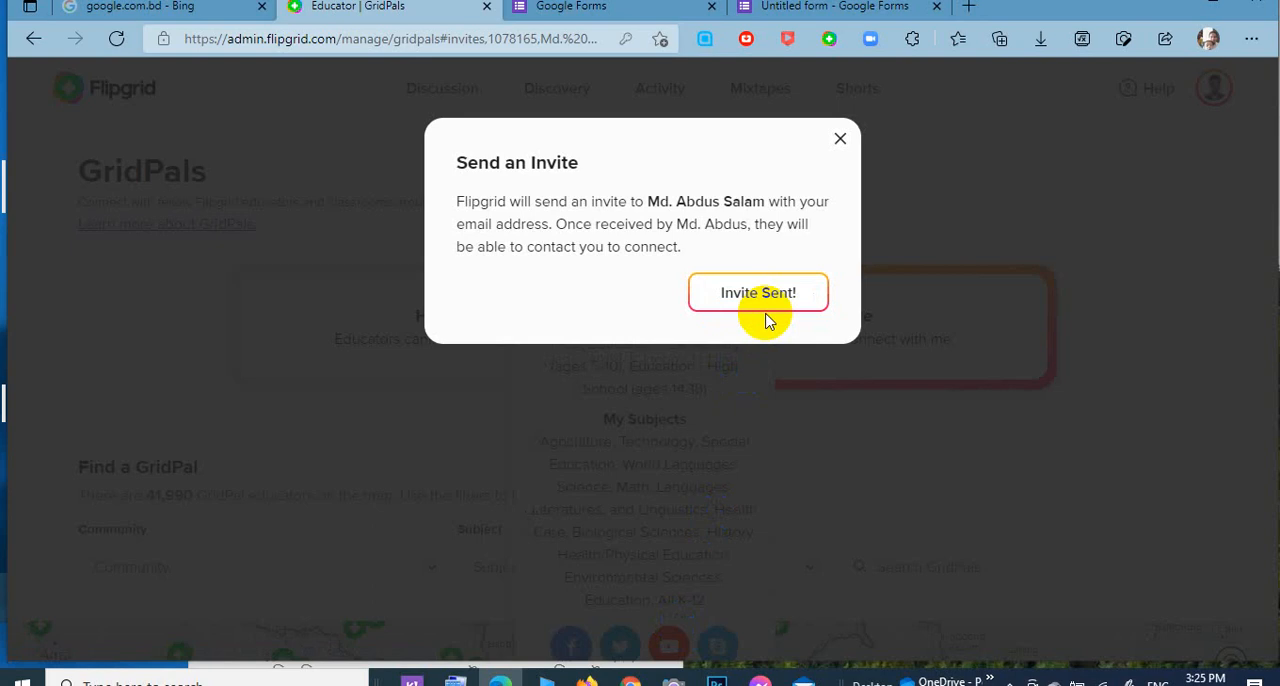
{"action": "left_click", "coordinate": [848, 150]}
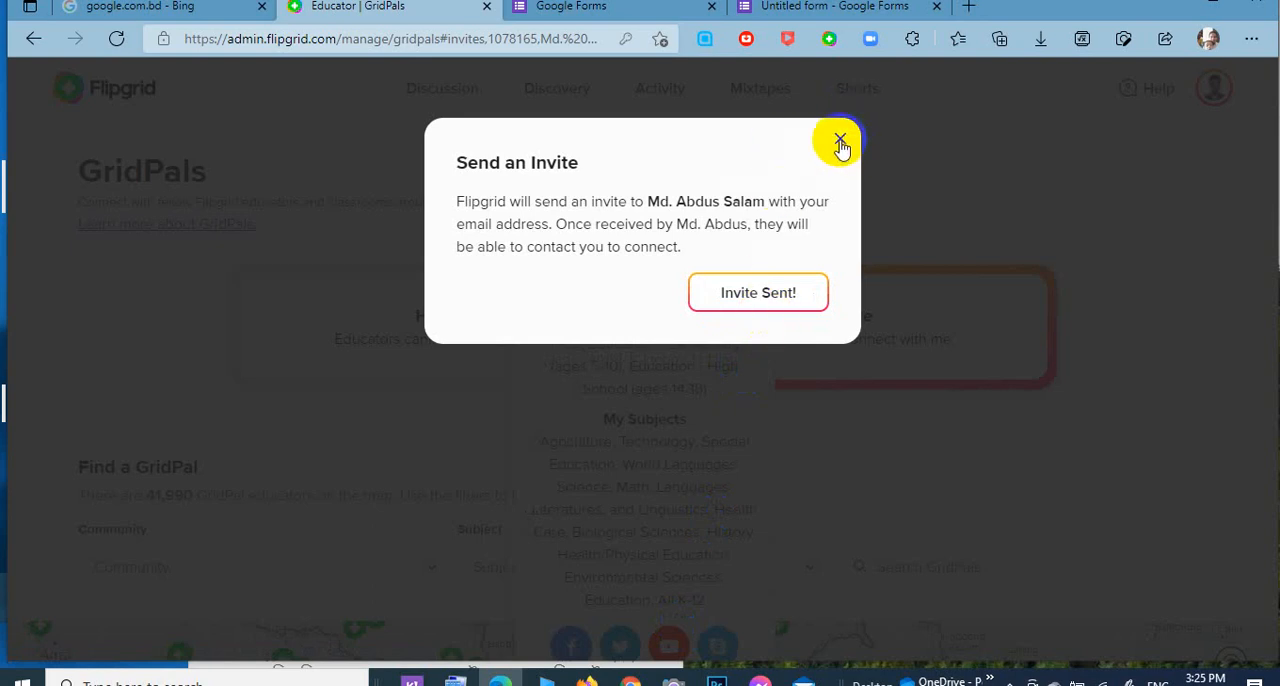
{"action": "left_click", "coordinate": [840, 143]}
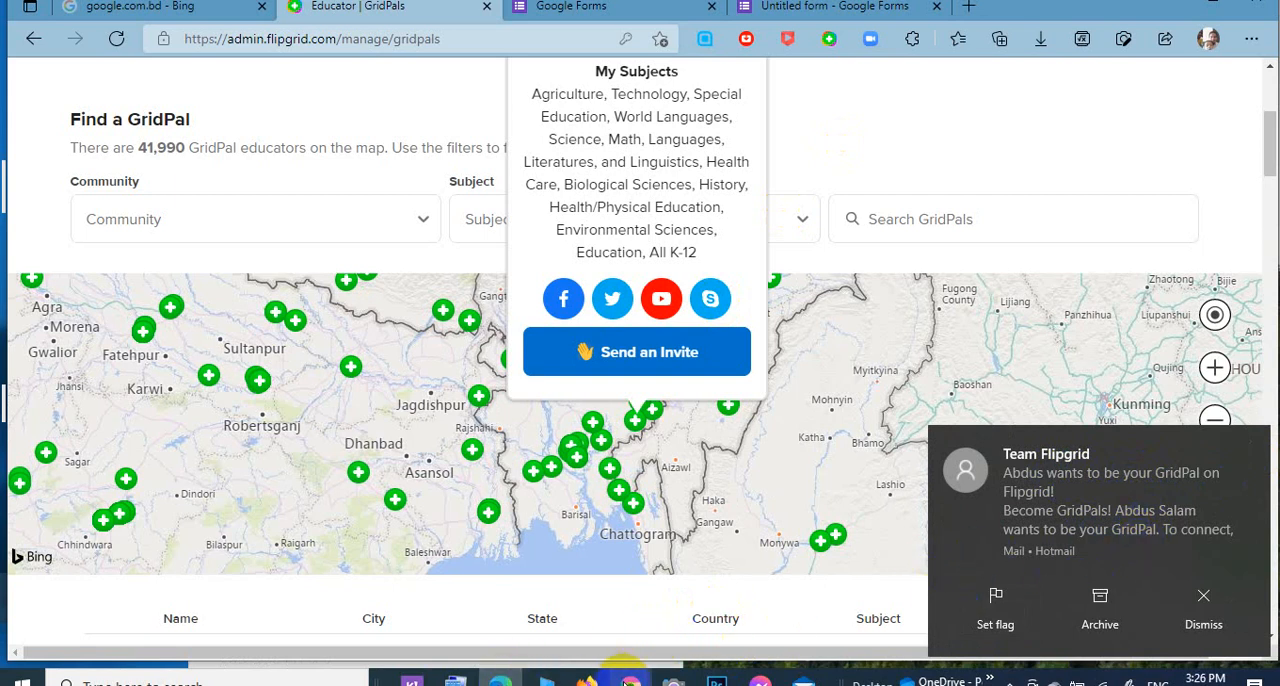
Switch to the Mail app, open the GridPal invite from Team Flipgrid and read through the sender's details.
{"action": "left_click", "coordinate": [792, 676]}
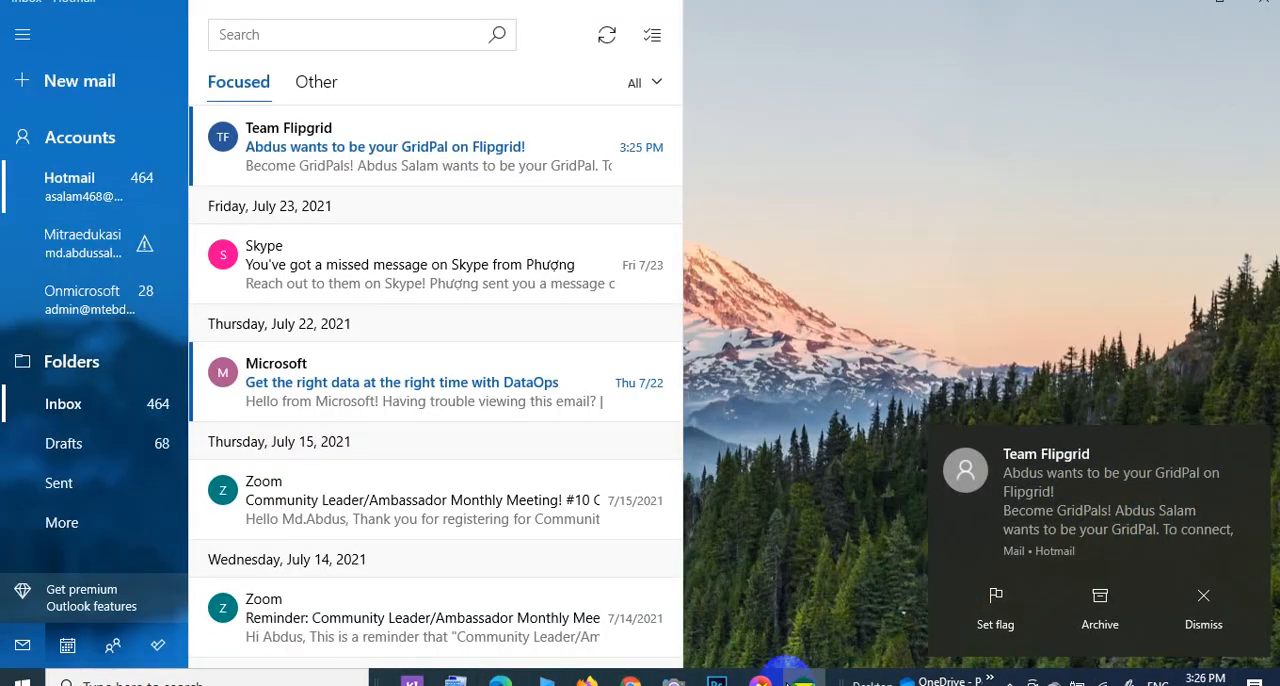
{"action": "left_click", "coordinate": [395, 133]}
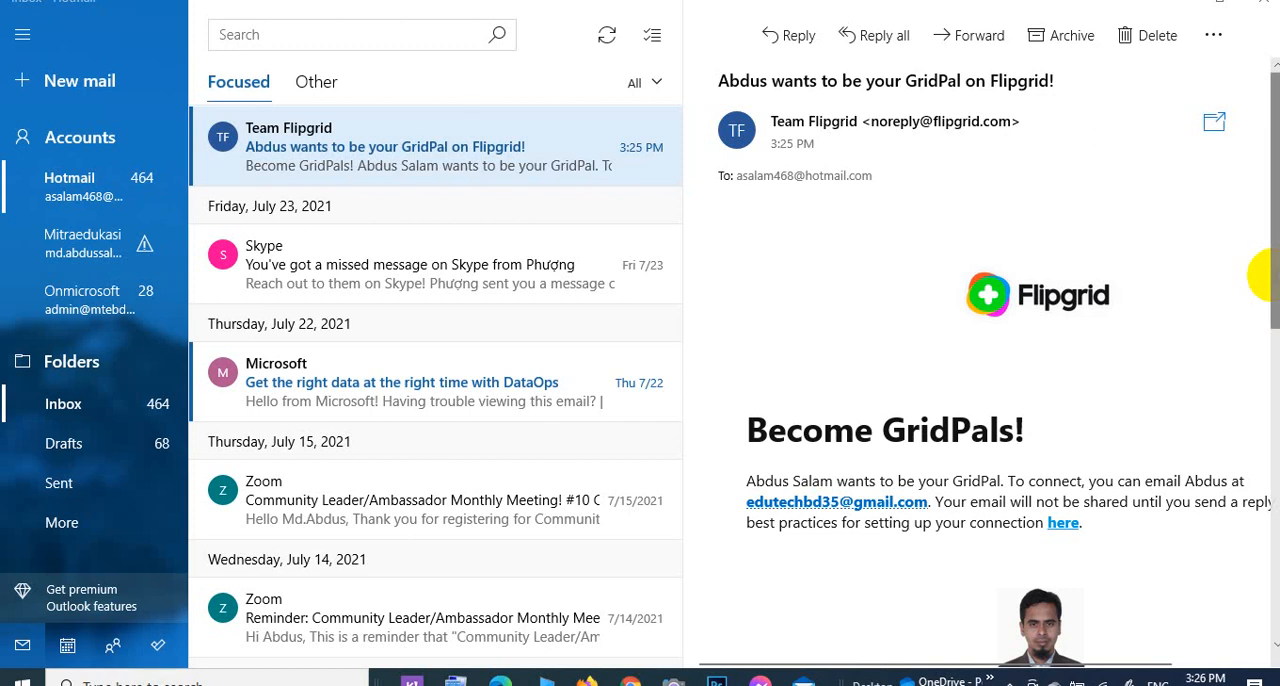
{"action": "left_click_drag", "start_coordinate": [1262, 296], "coordinate": [1268, 392]}
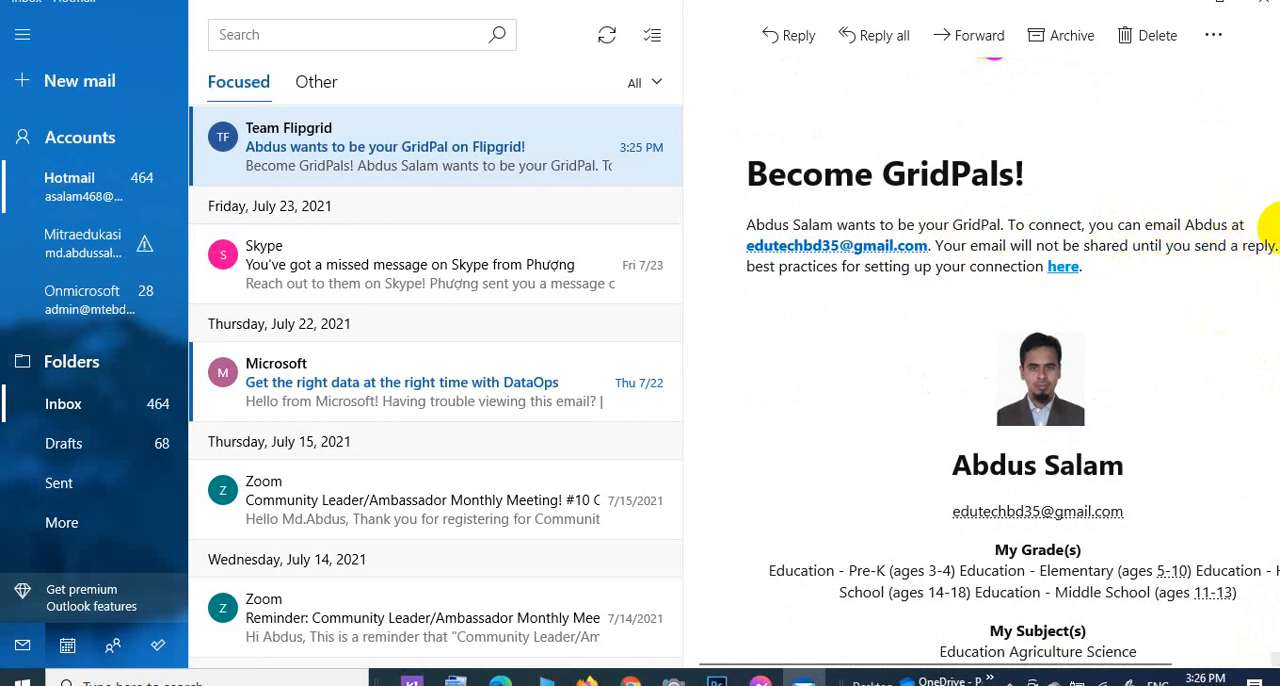
{"action": "left_click_drag", "start_coordinate": [1270, 230], "coordinate": [1270, 345]}
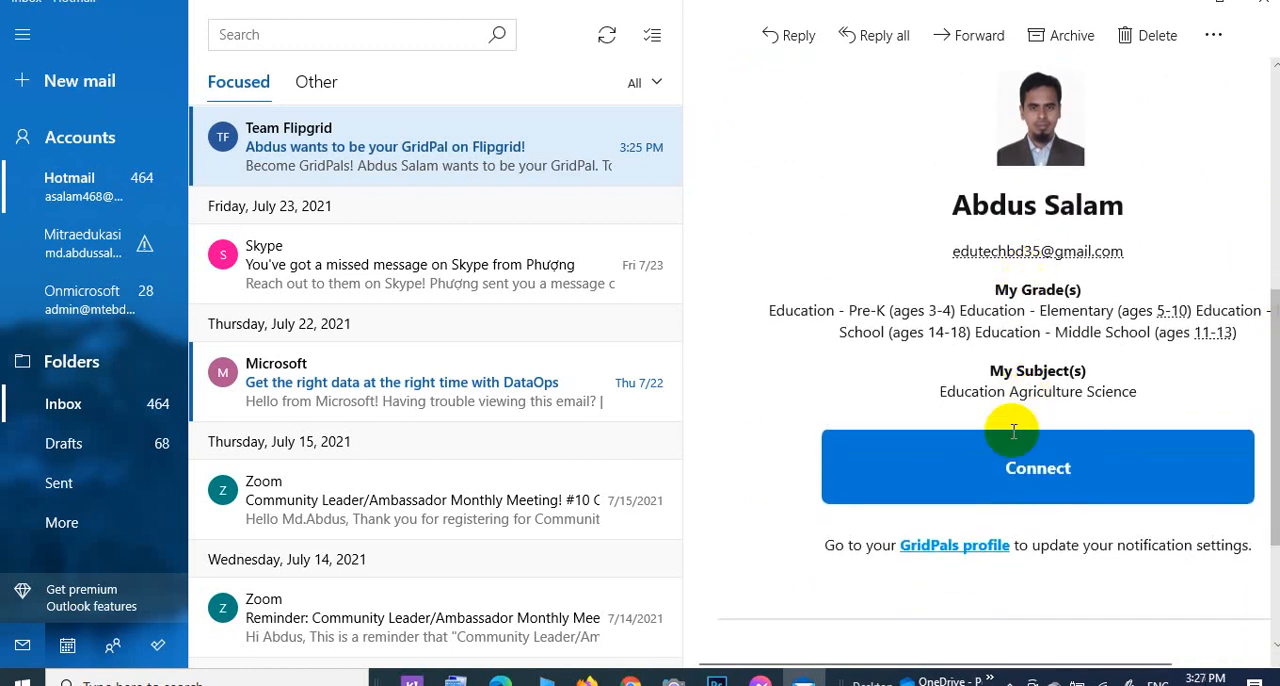
Connect with the inviting educator by starting an email from the Hotmail account with the subject "Thanks For Gridpals Invitation".
{"action": "left_click", "coordinate": [1030, 478]}
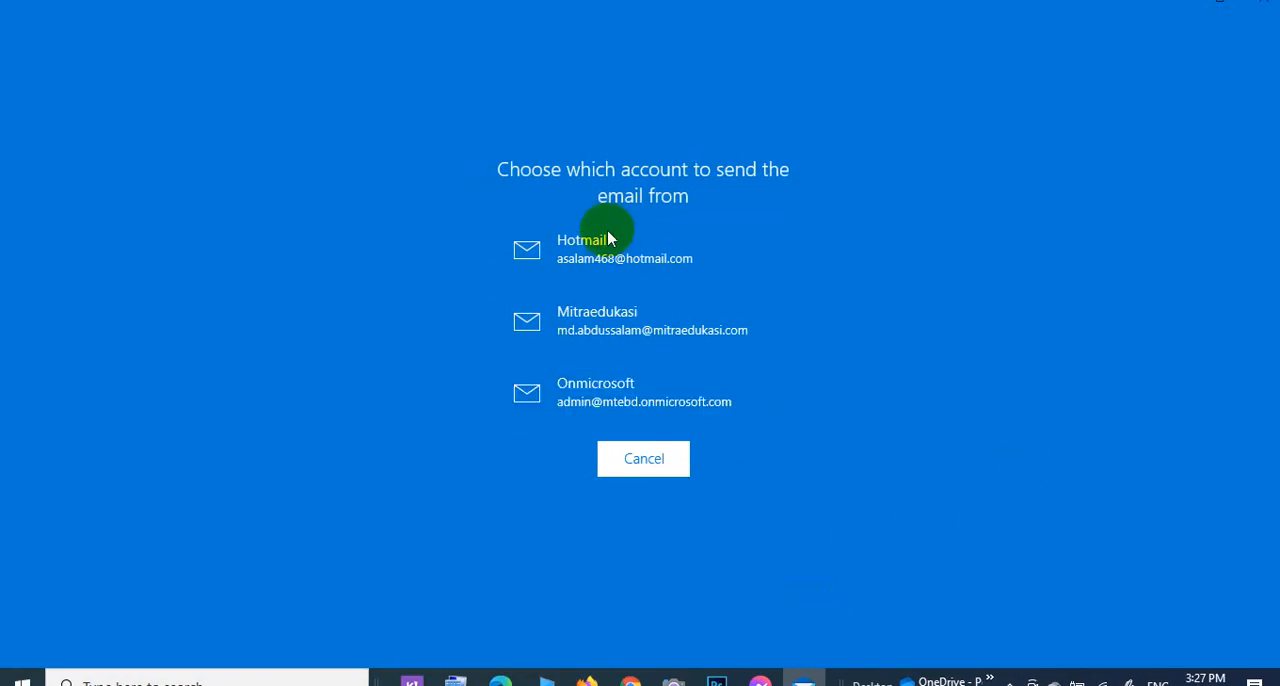
{"action": "left_click", "coordinate": [614, 256]}
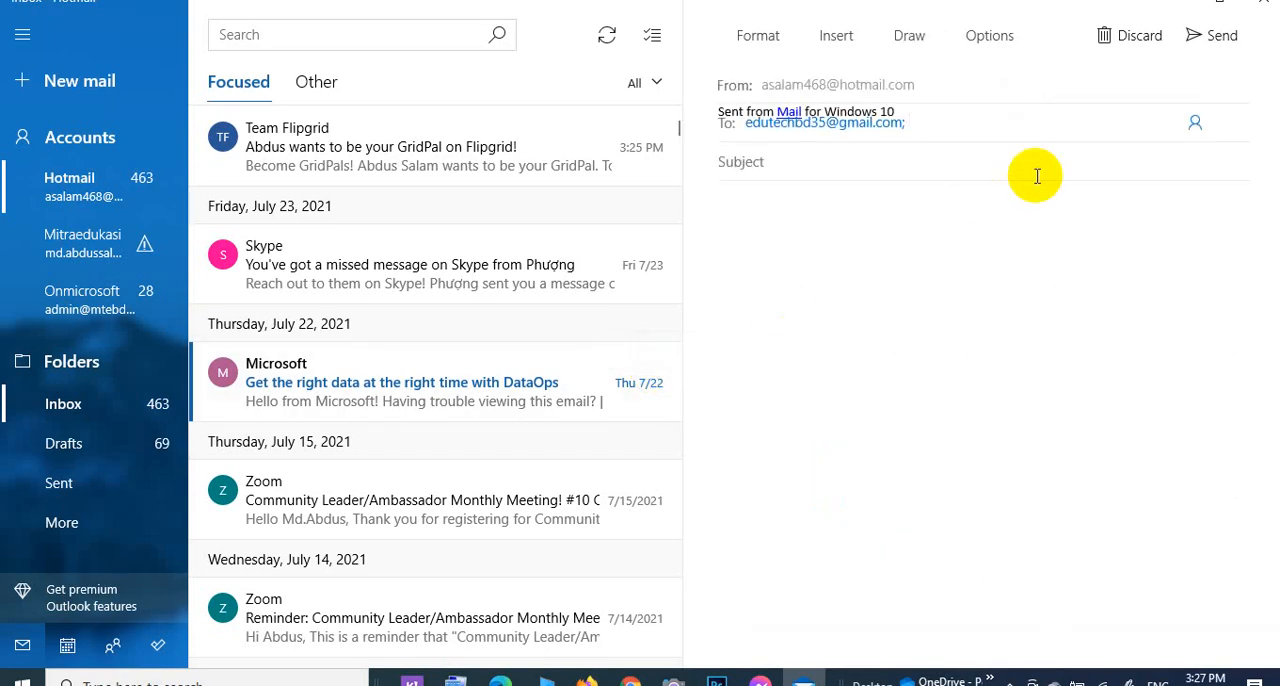
{"action": "left_click", "coordinate": [814, 168]}
{"action": "type", "text": "Thank"}
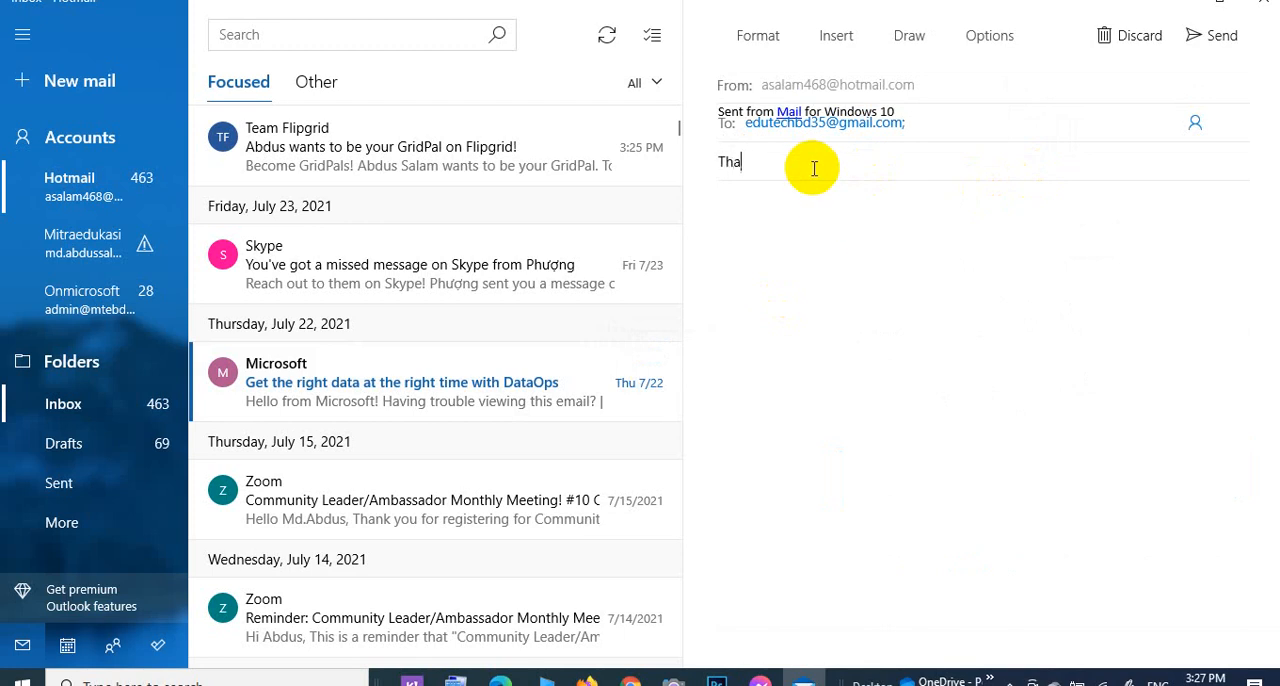
{"action": "type", "text": "s "}
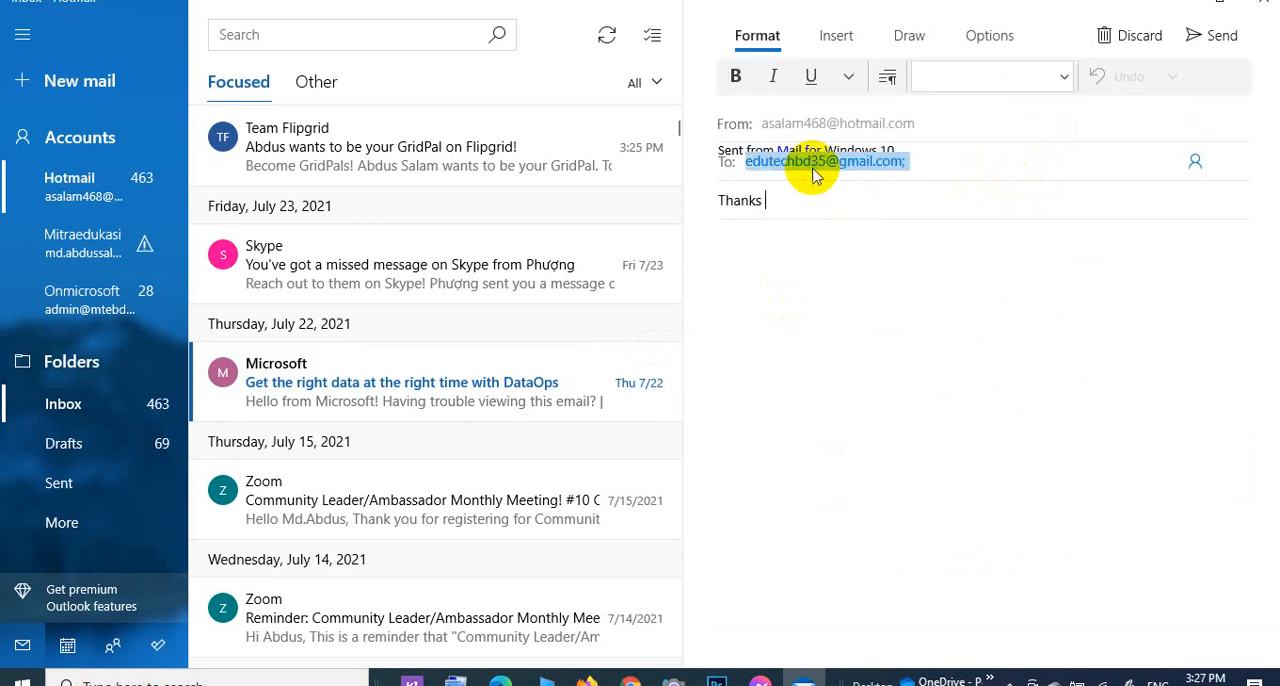
{"action": "type", "text": "For"}
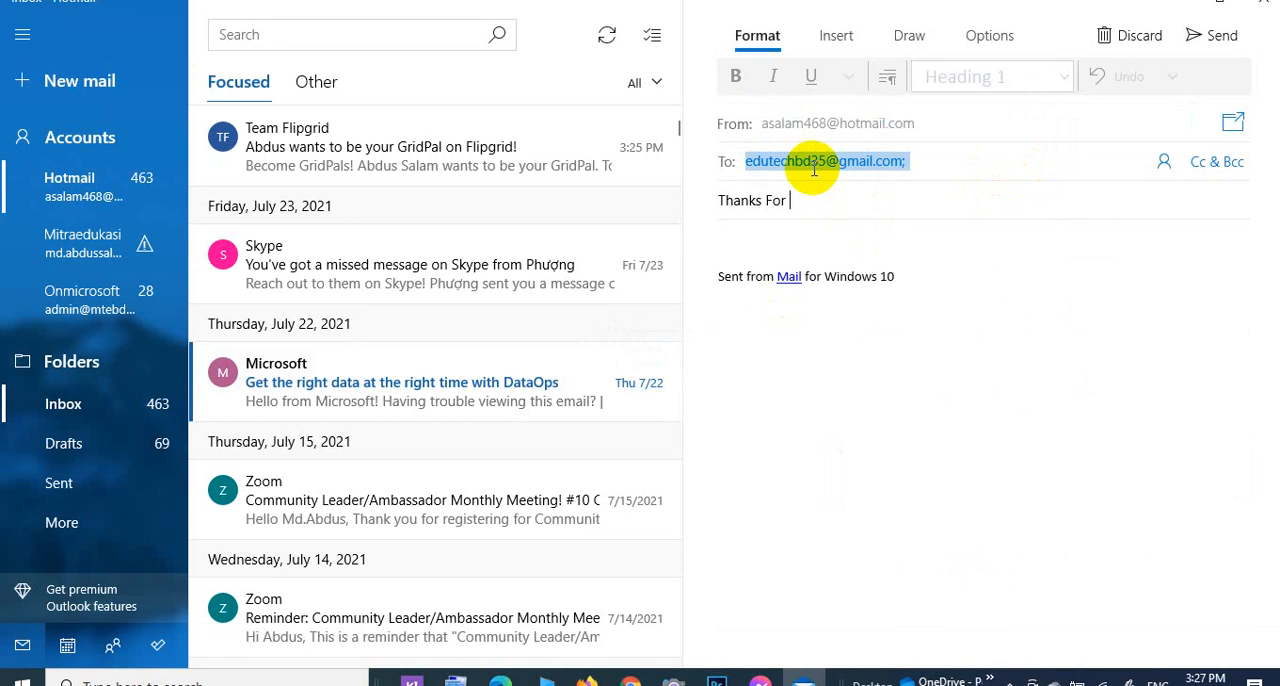
{"action": "type", "text": " Gridpals Invit"}
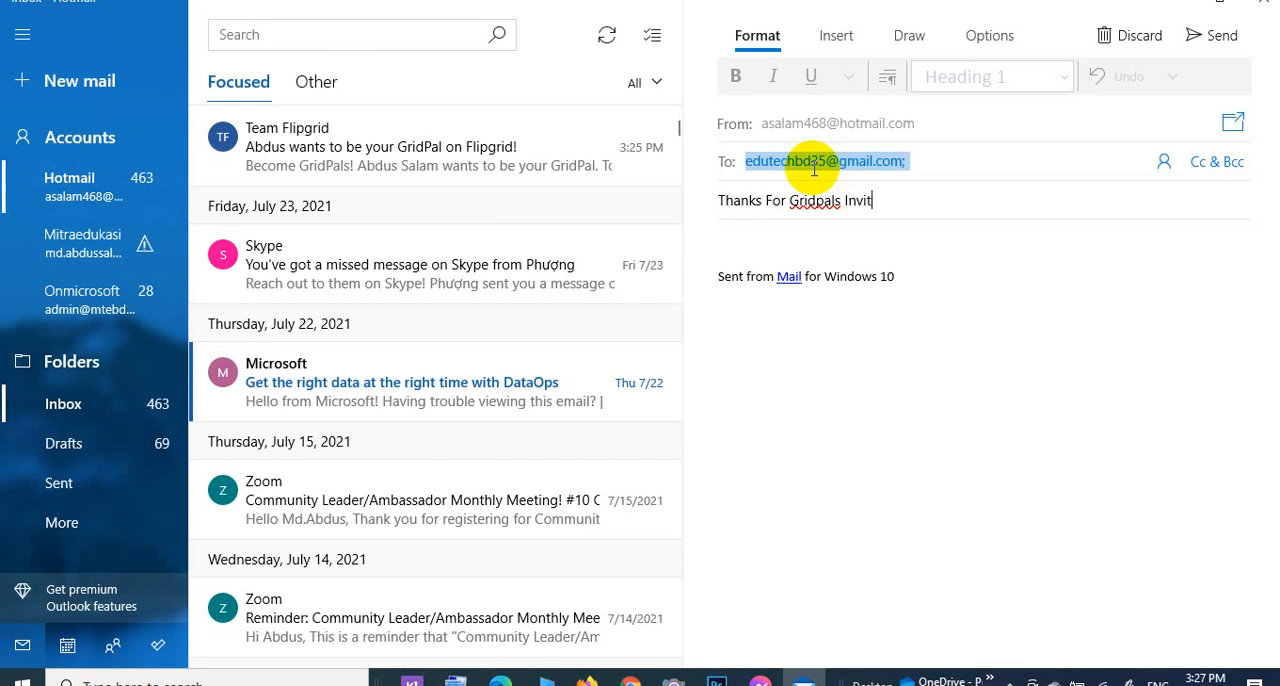
{"action": "type", "text": "ation"}
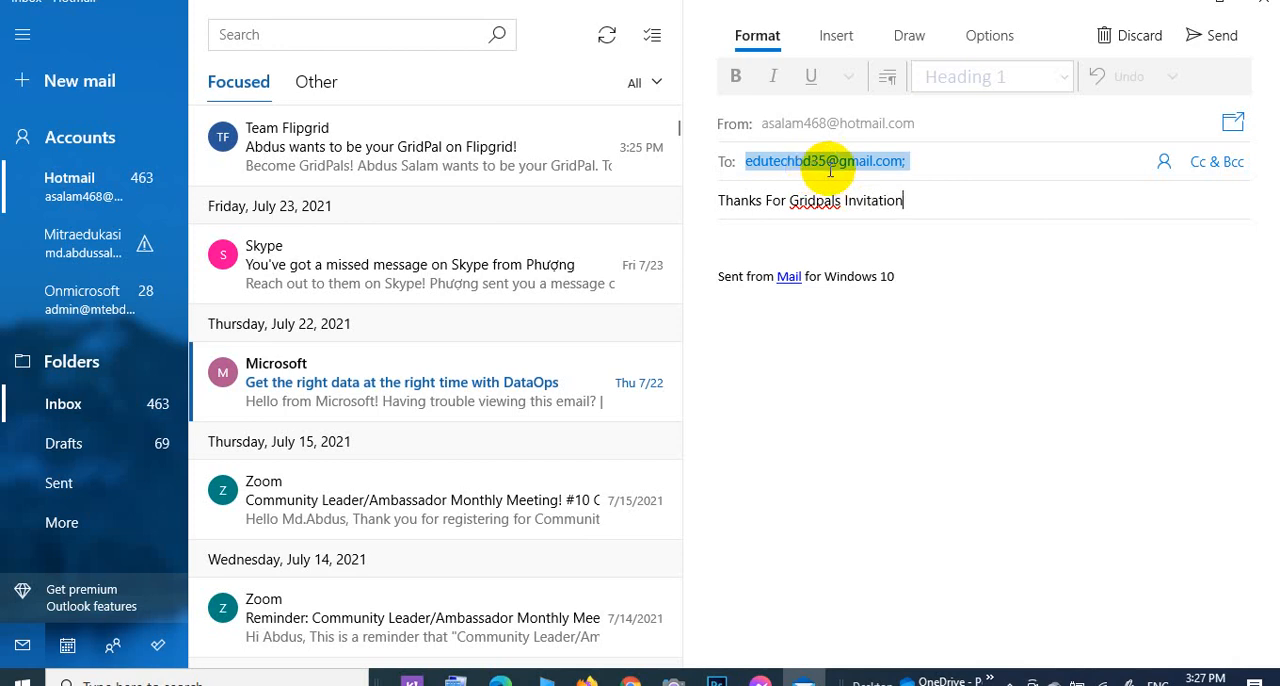
Write a thank-you message proposing to connect 26 July at 3 PM (GMT+6) about Culture Exchange, include the Skype and Microsoft Teams details, and send it.
{"action": "left_click", "coordinate": [830, 248]}
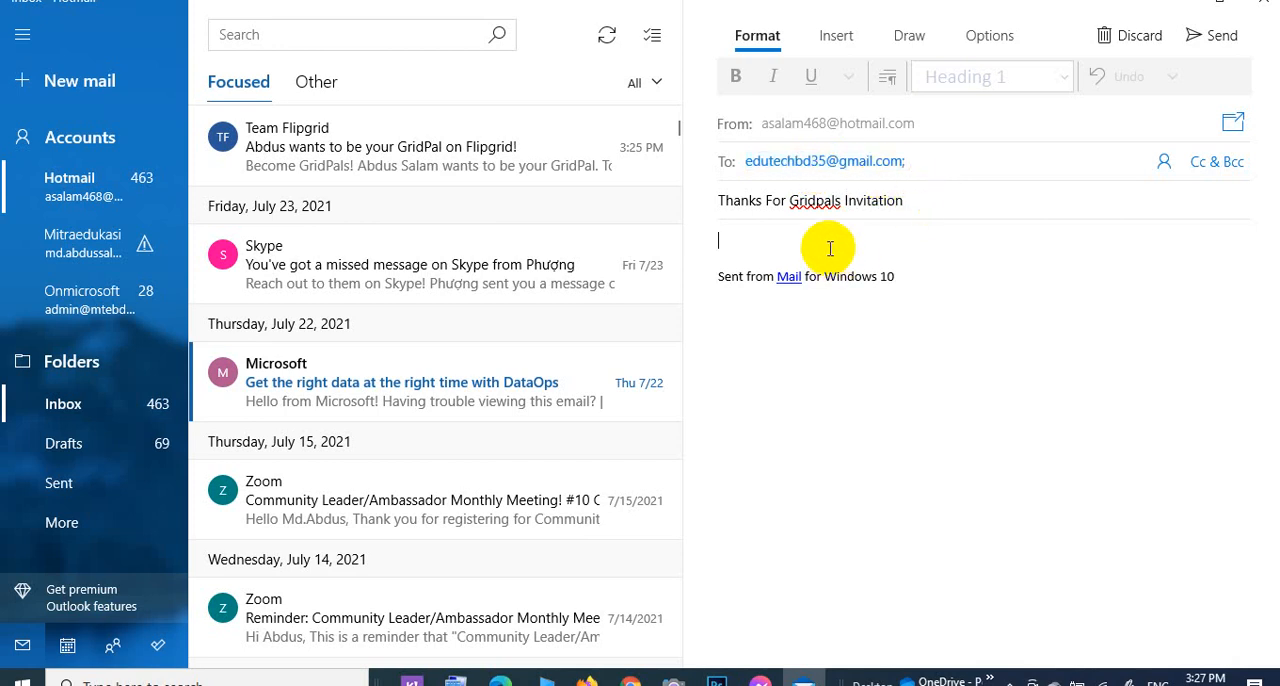
{"action": "type", "text": "dear"}
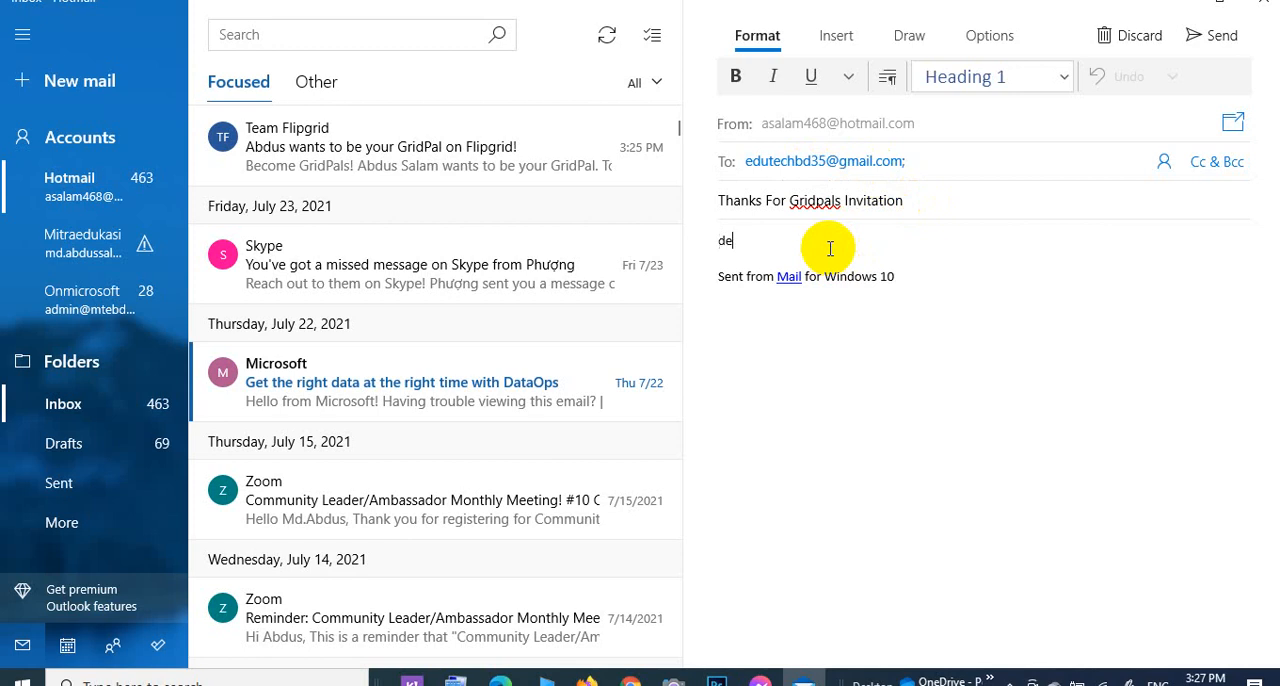
{"action": "key", "text": "BackSpace"}
{"action": "key", "text": "BackSpace"}
{"action": "key", "text": "BackSpace"}
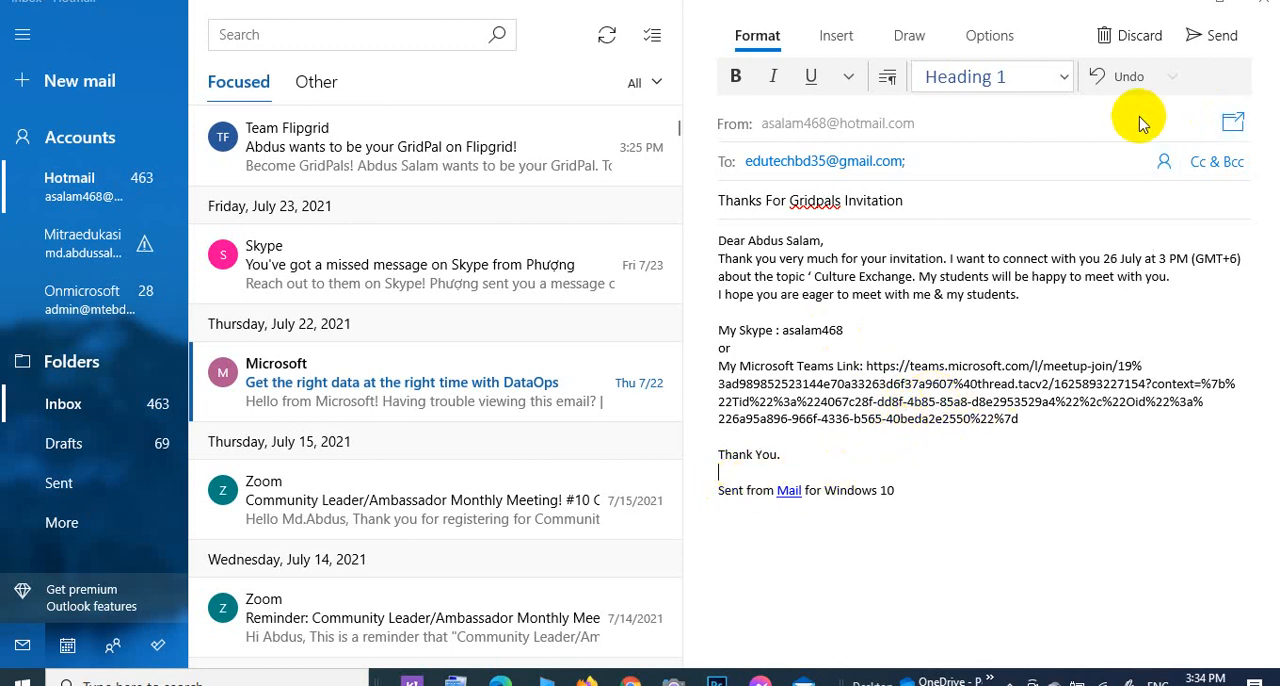
{"action": "left_click", "coordinate": [1232, 124]}
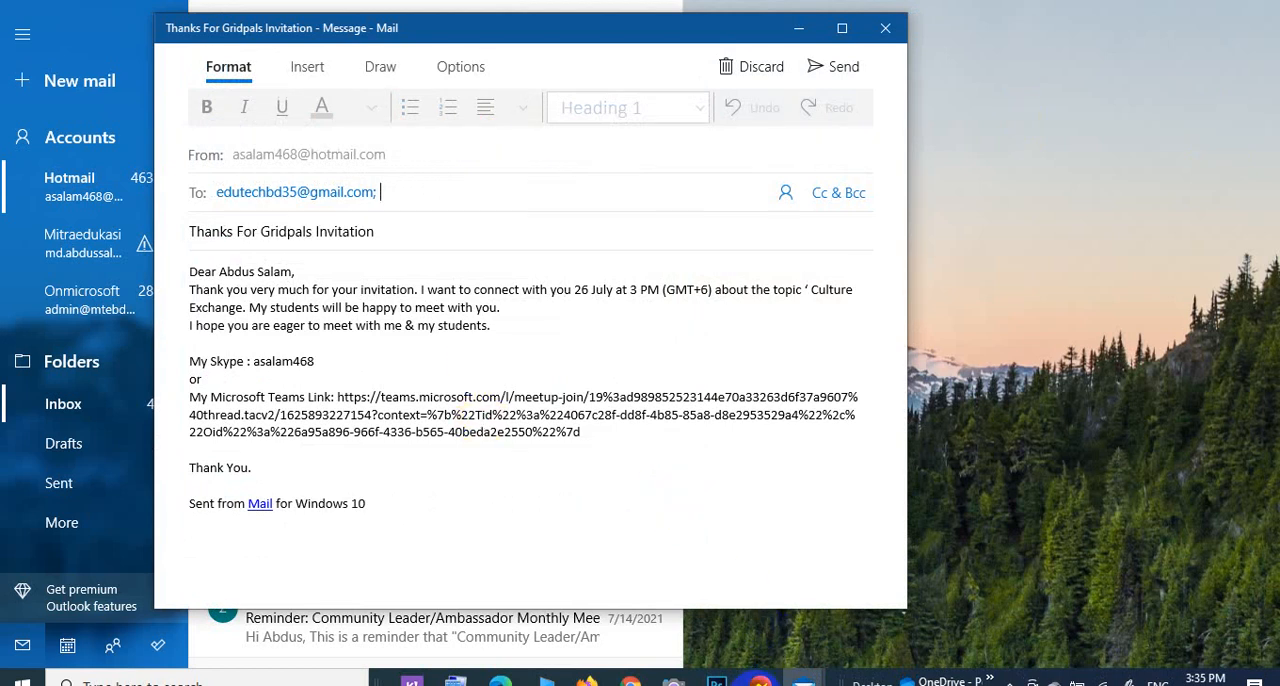
{"action": "left_click", "coordinate": [830, 66]}
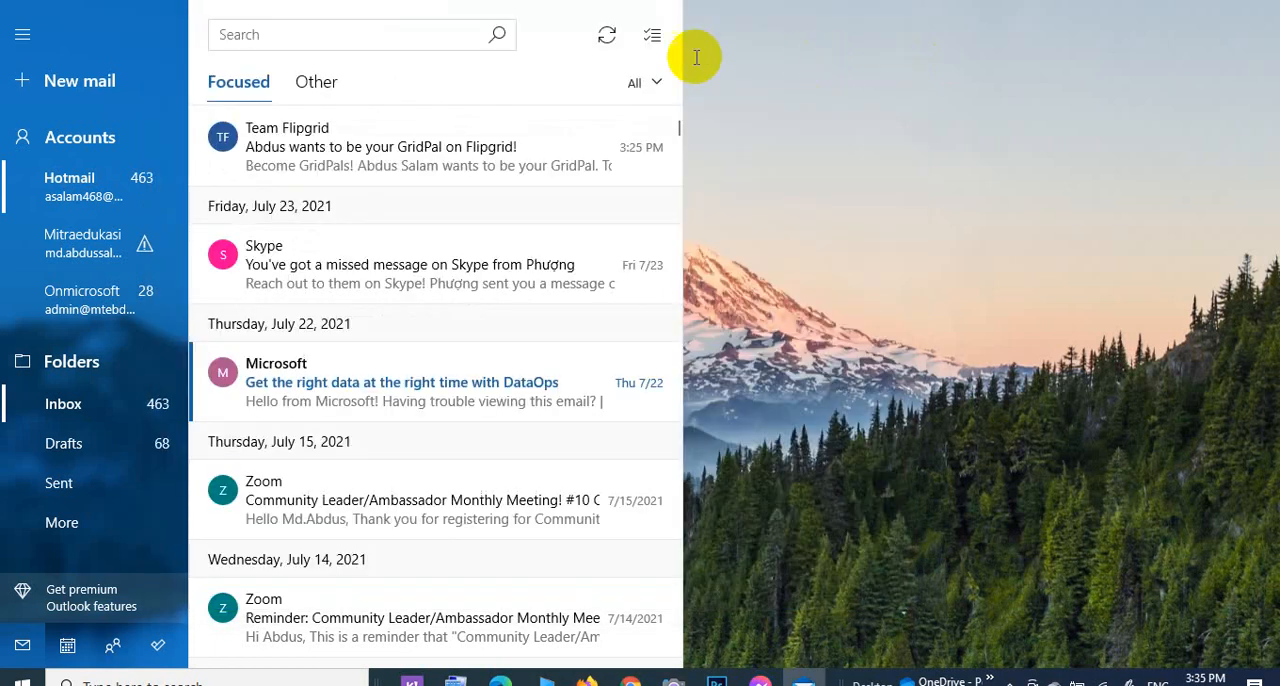
Switch to the inviter's Gmail inbox in Chrome, open the "Thanks For Gridpals Invitation" reply and check the Skype and Teams contact details.
{"action": "left_click", "coordinate": [467, 153]}
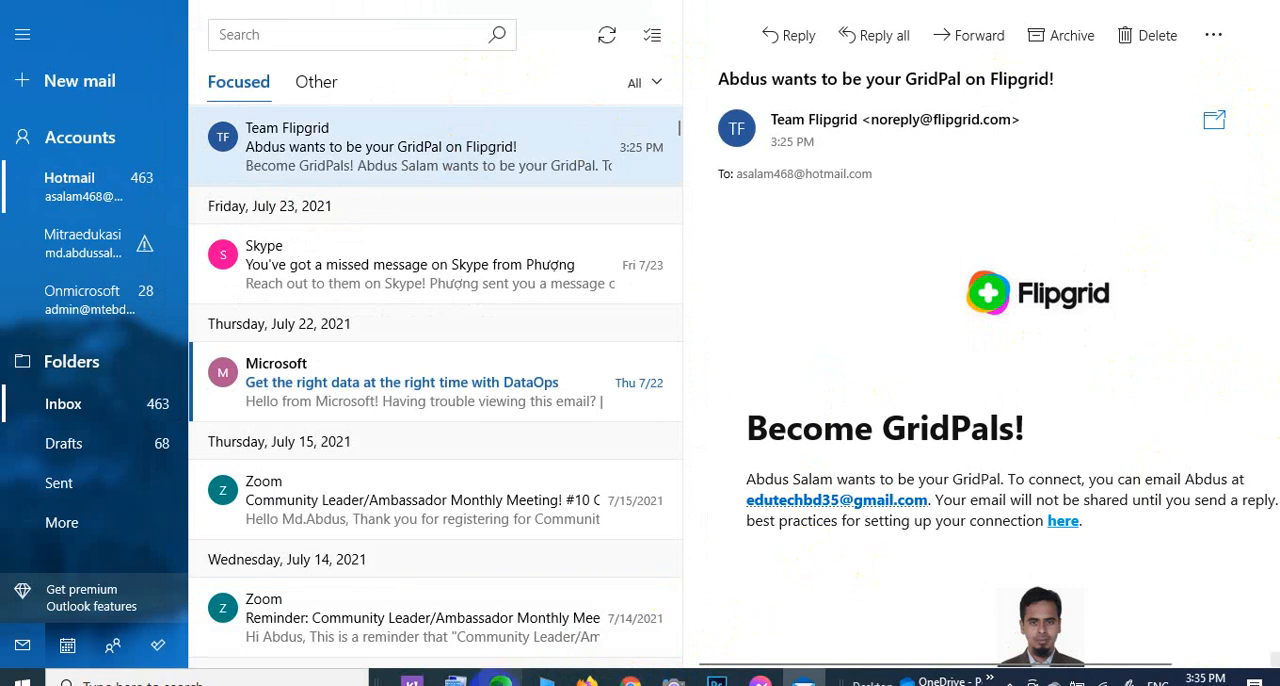
{"action": "mouse_move", "coordinate": [500, 682]}
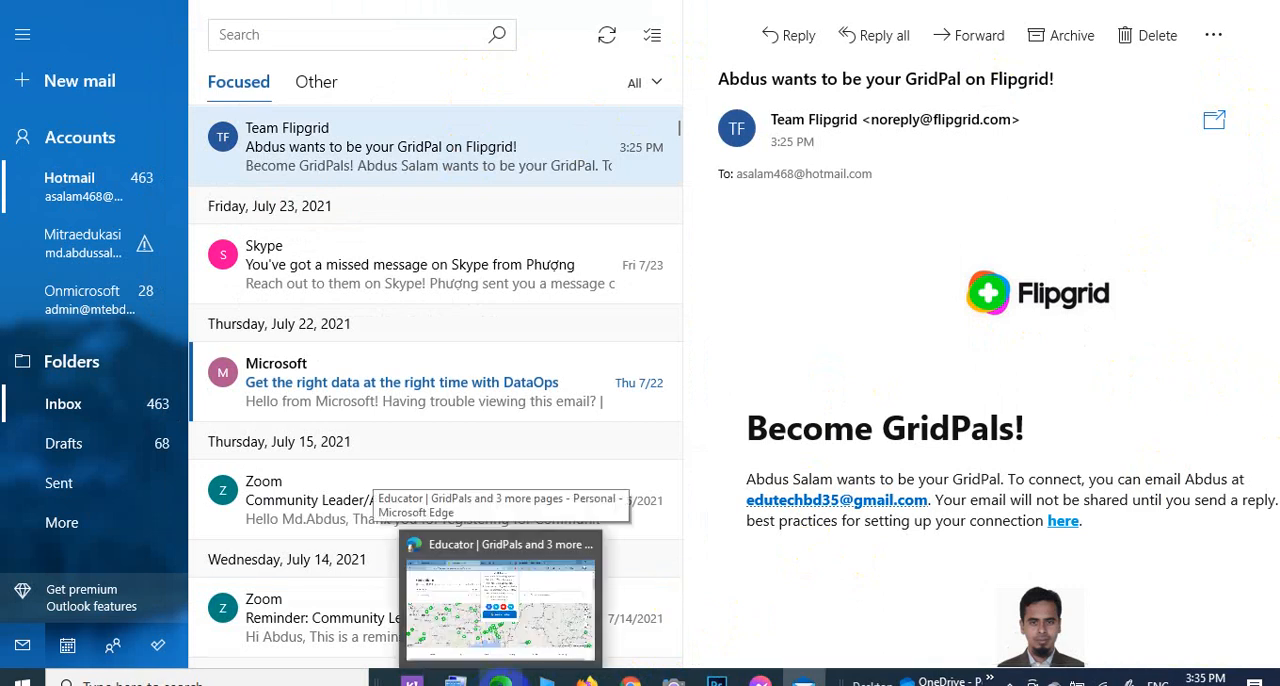
{"action": "left_click", "coordinate": [631, 676]}
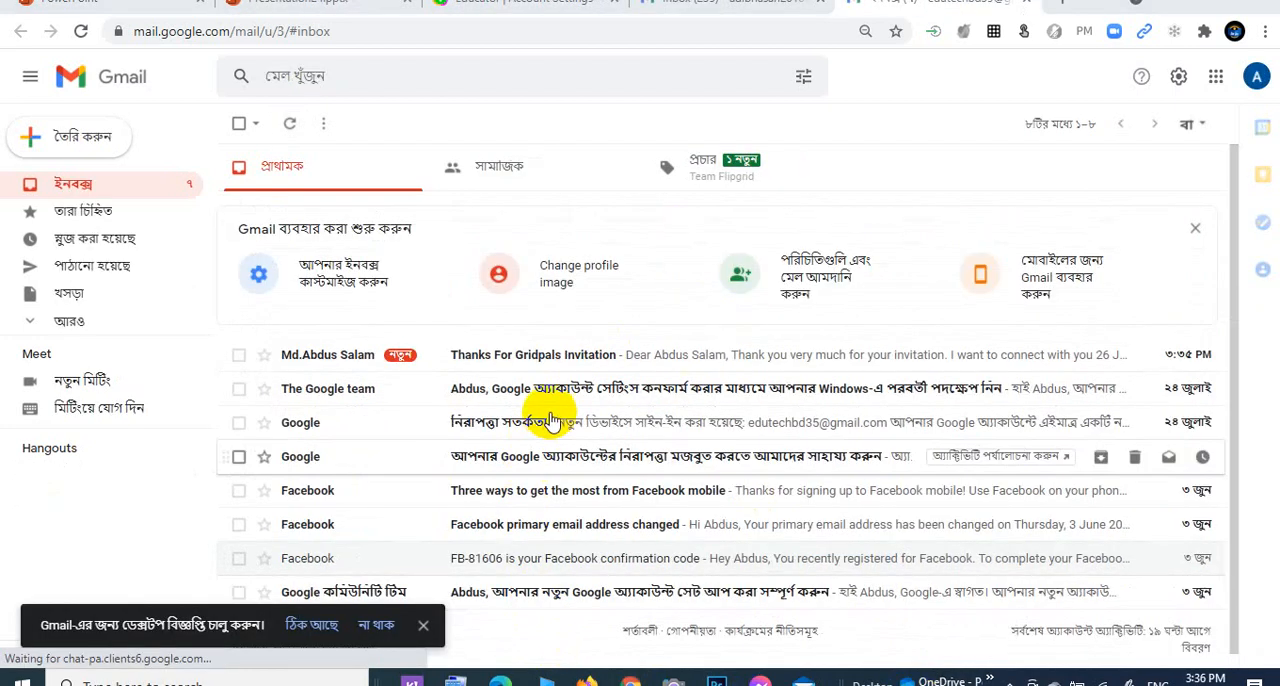
{"action": "left_click", "coordinate": [562, 360]}
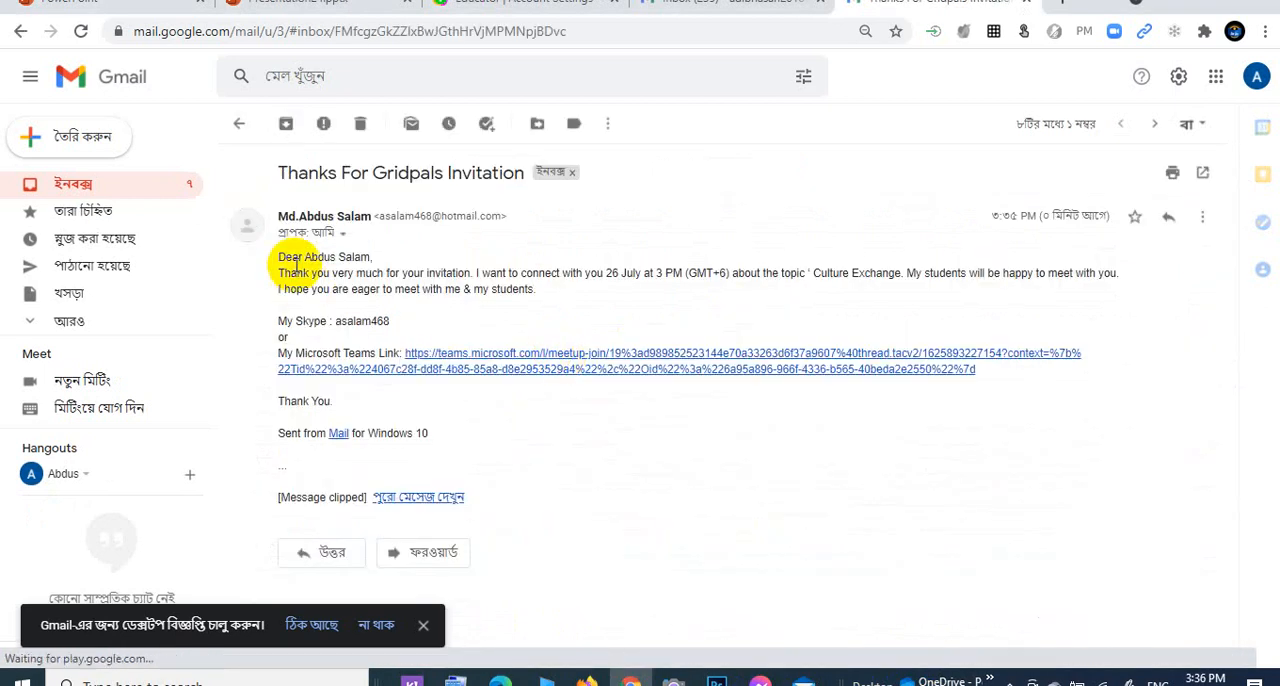
{"action": "left_click_drag", "start_coordinate": [335, 321], "coordinate": [391, 321]}
{"action": "left_click", "coordinate": [393, 327]}
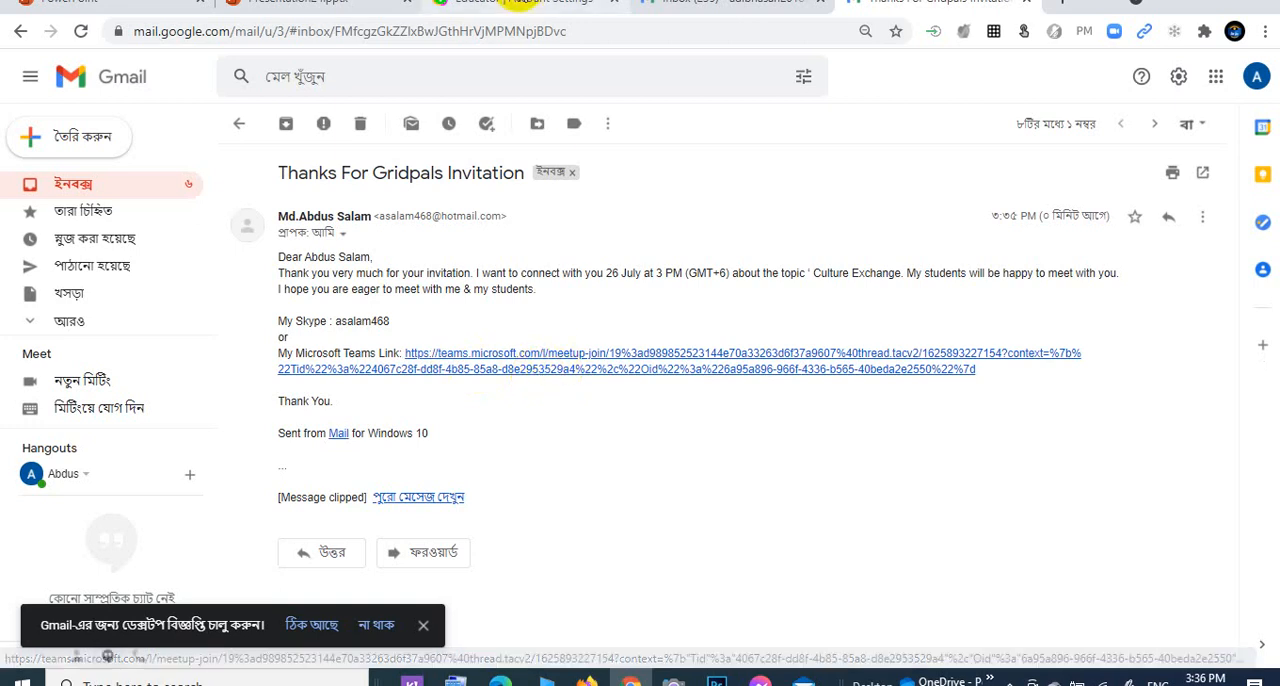
Return to the GridPals map in Edge, open the educator's Skype link, always allow join.skype.com to launch the app, and close Skype after viewing it.
{"action": "left_click", "coordinate": [521, 2]}
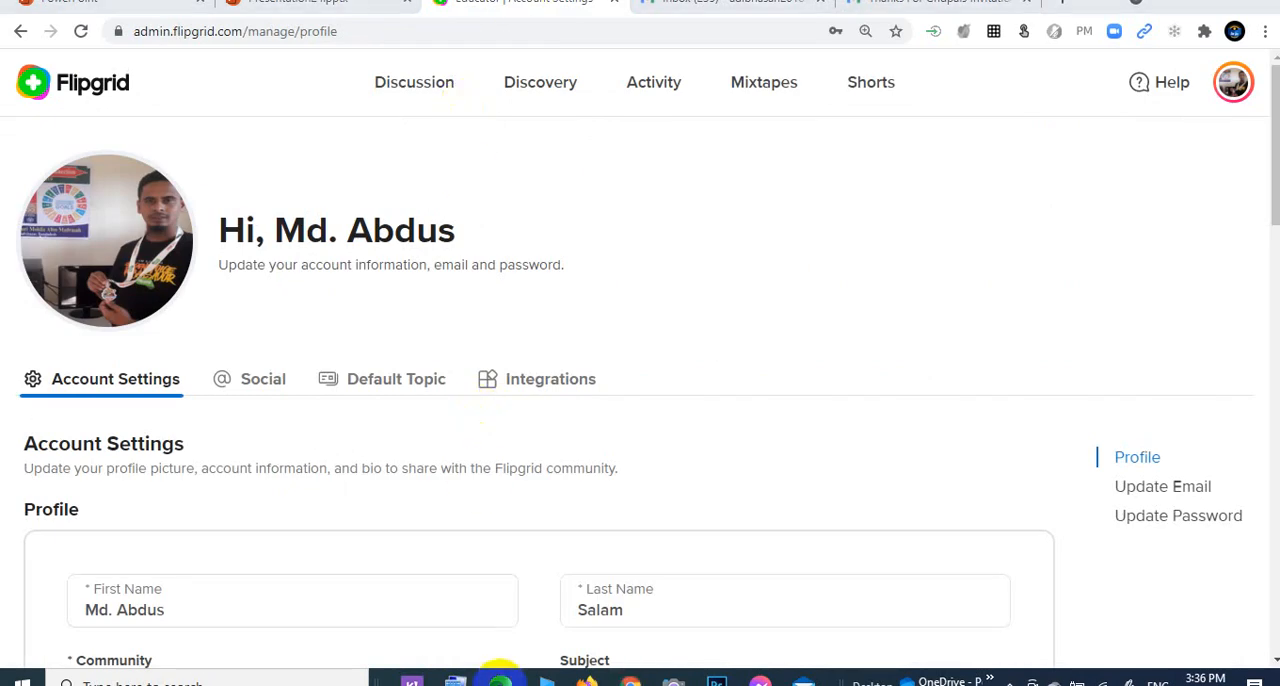
{"action": "left_click", "coordinate": [500, 680]}
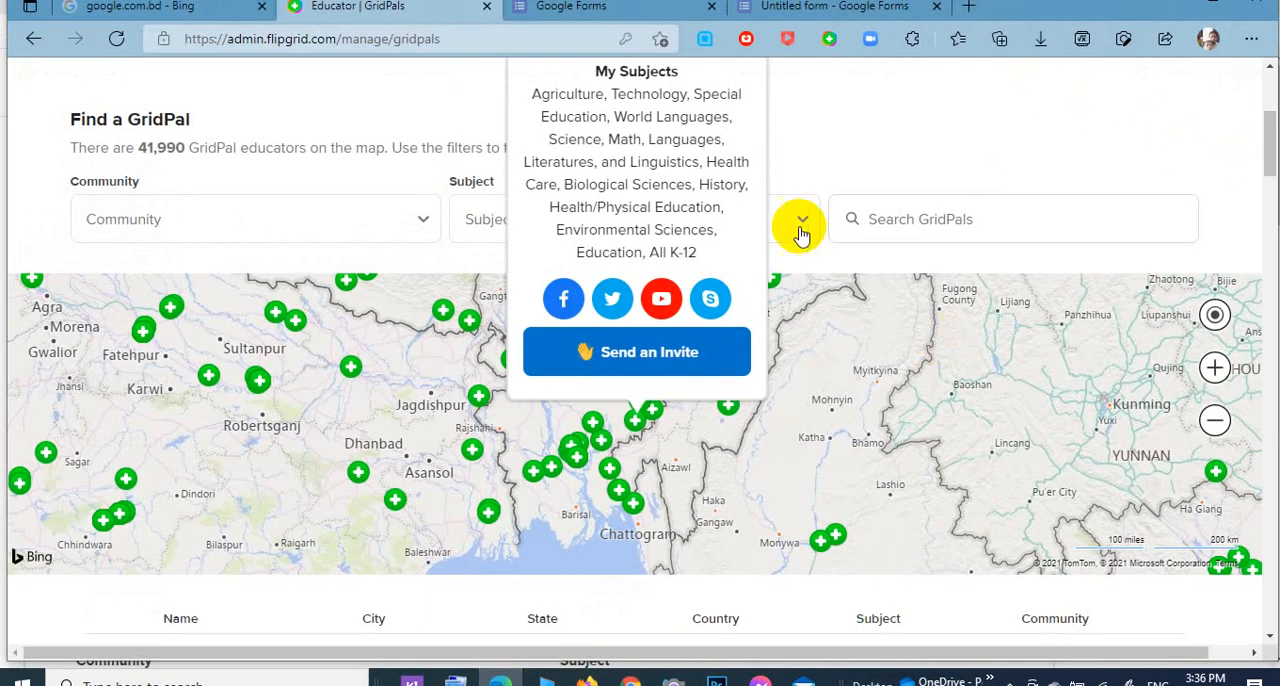
{"action": "left_click", "coordinate": [704, 308]}
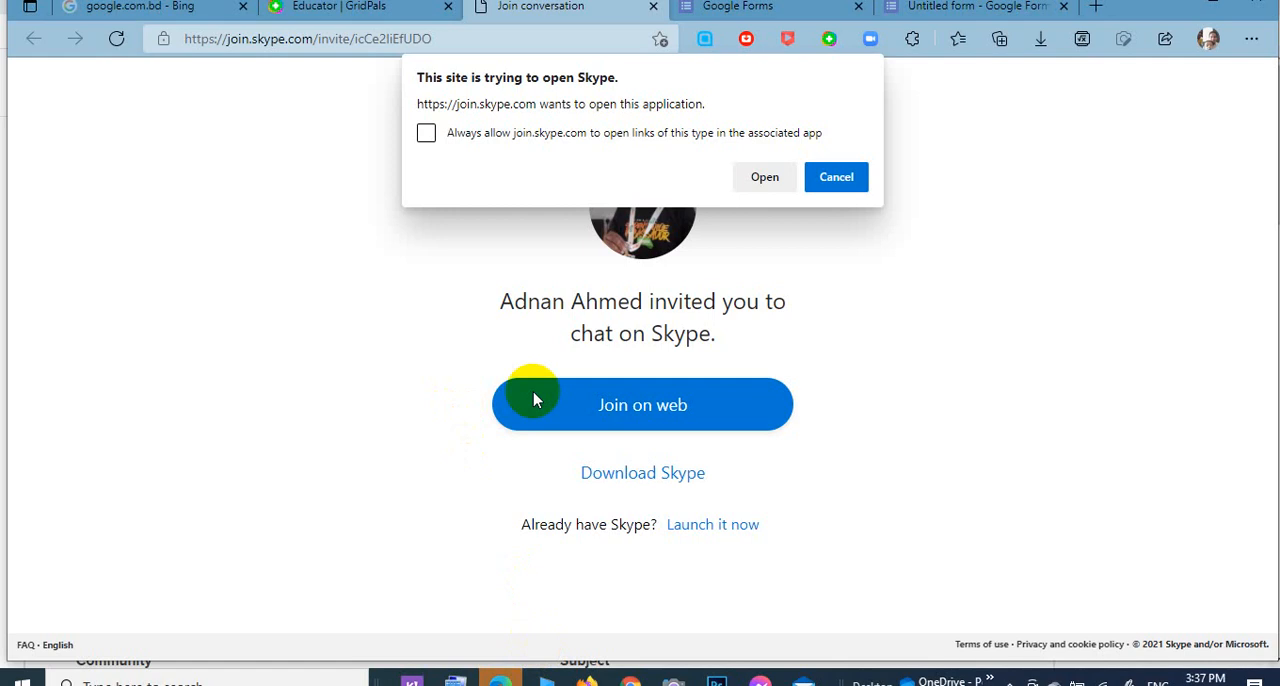
{"action": "left_click", "coordinate": [427, 134]}
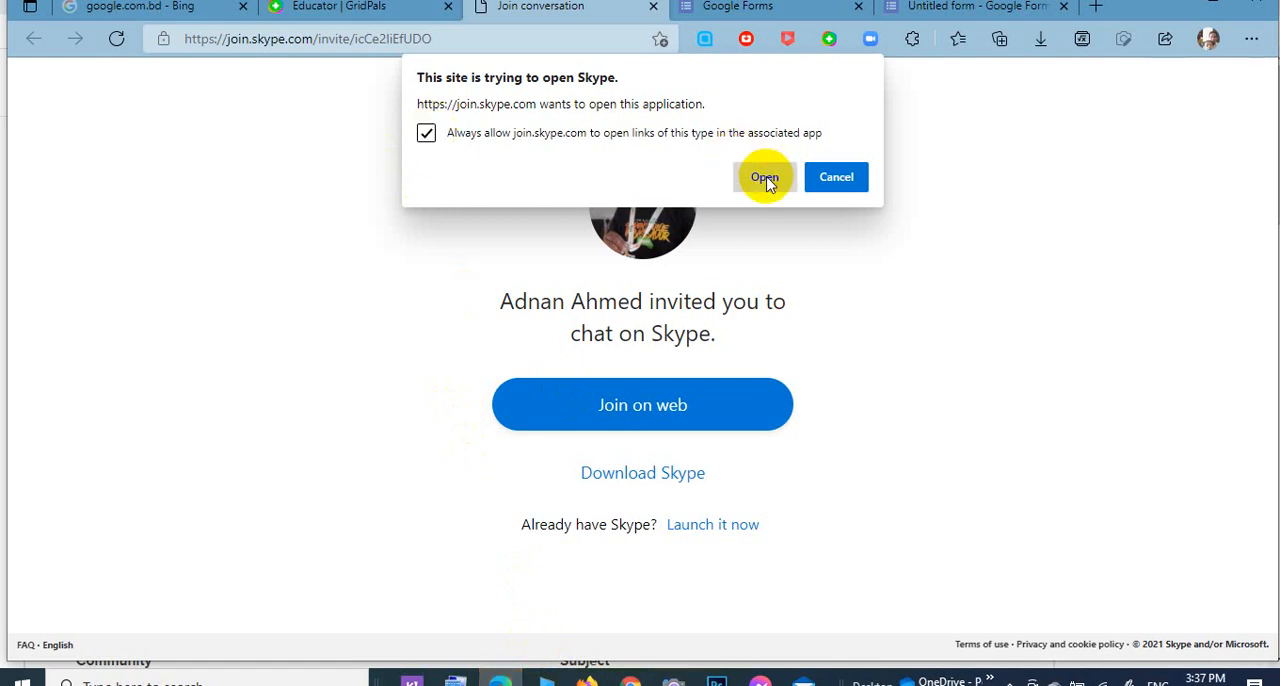
{"action": "left_click", "coordinate": [766, 179]}
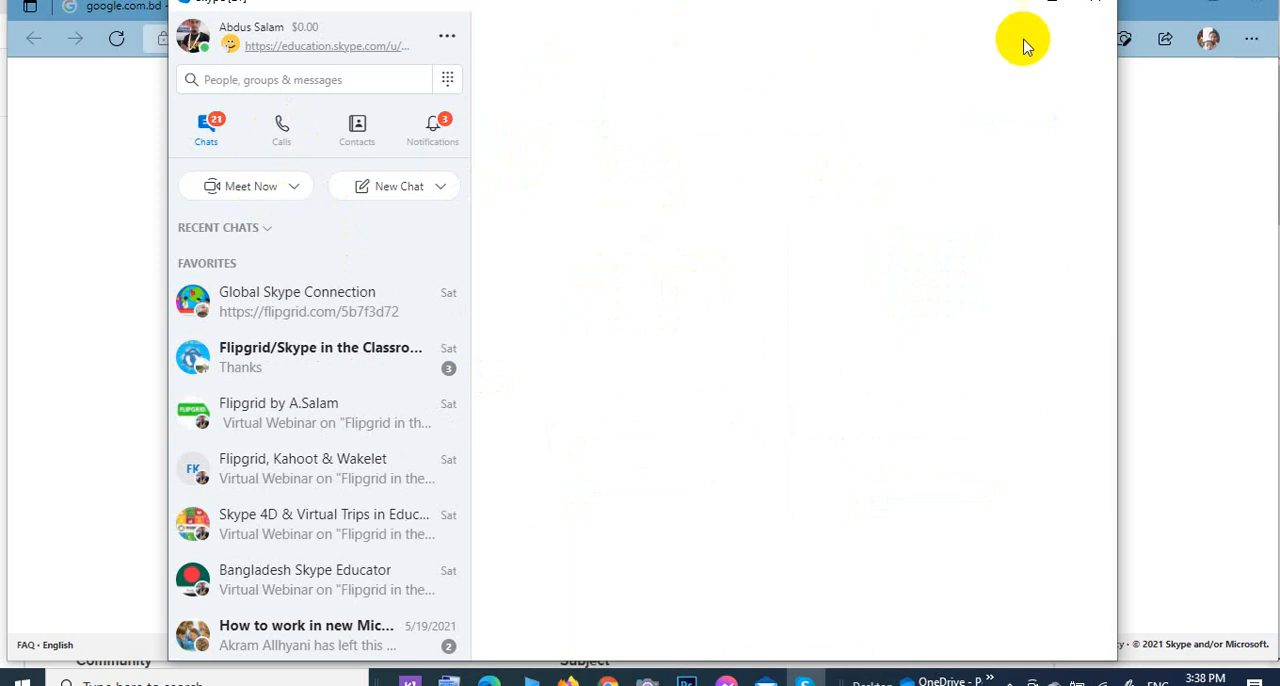
{"action": "left_click", "coordinate": [1100, 12]}
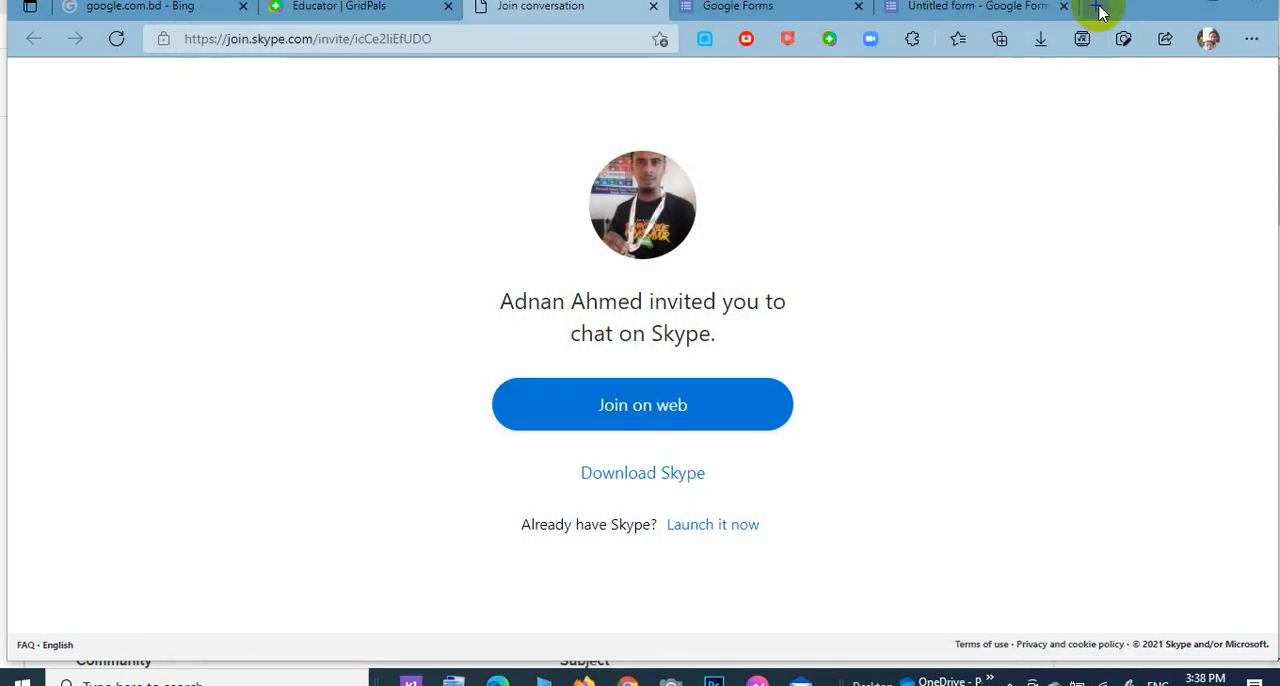
Go back to the GridPals page and open the profile settings of the signed-in Flipgrid account.
{"action": "left_click", "coordinate": [427, 20]}
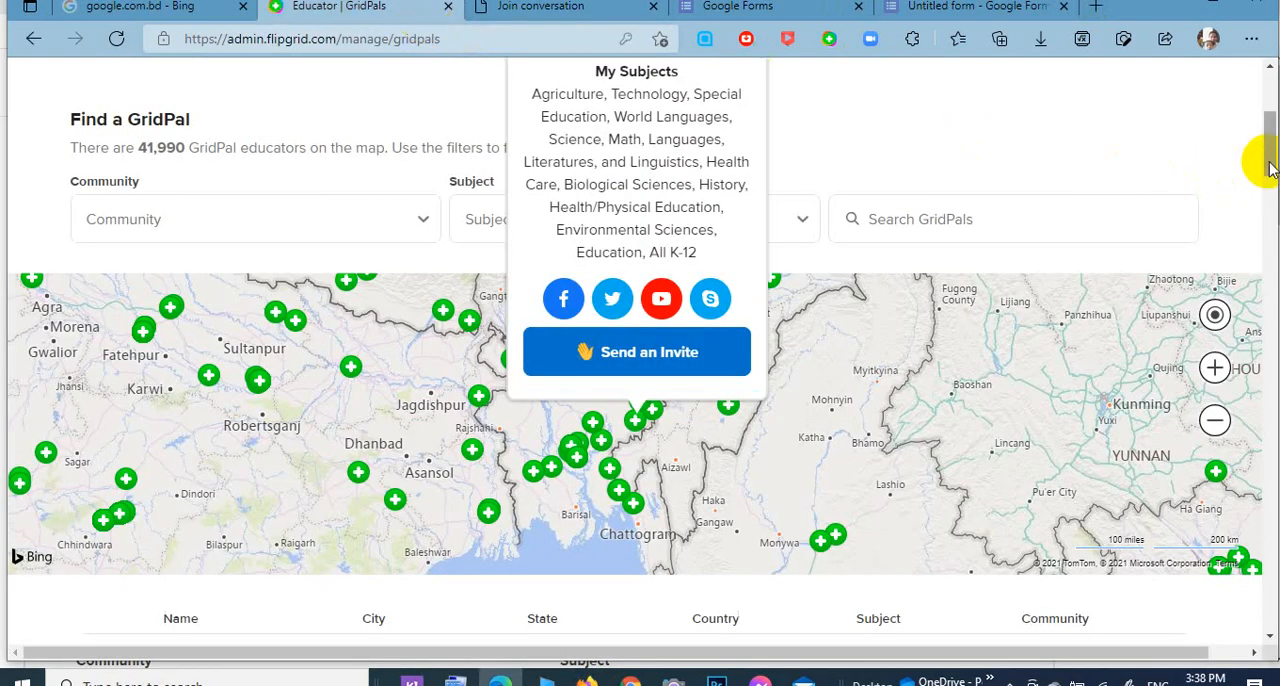
{"action": "left_click_drag", "start_coordinate": [1270, 170], "coordinate": [1264, 90]}
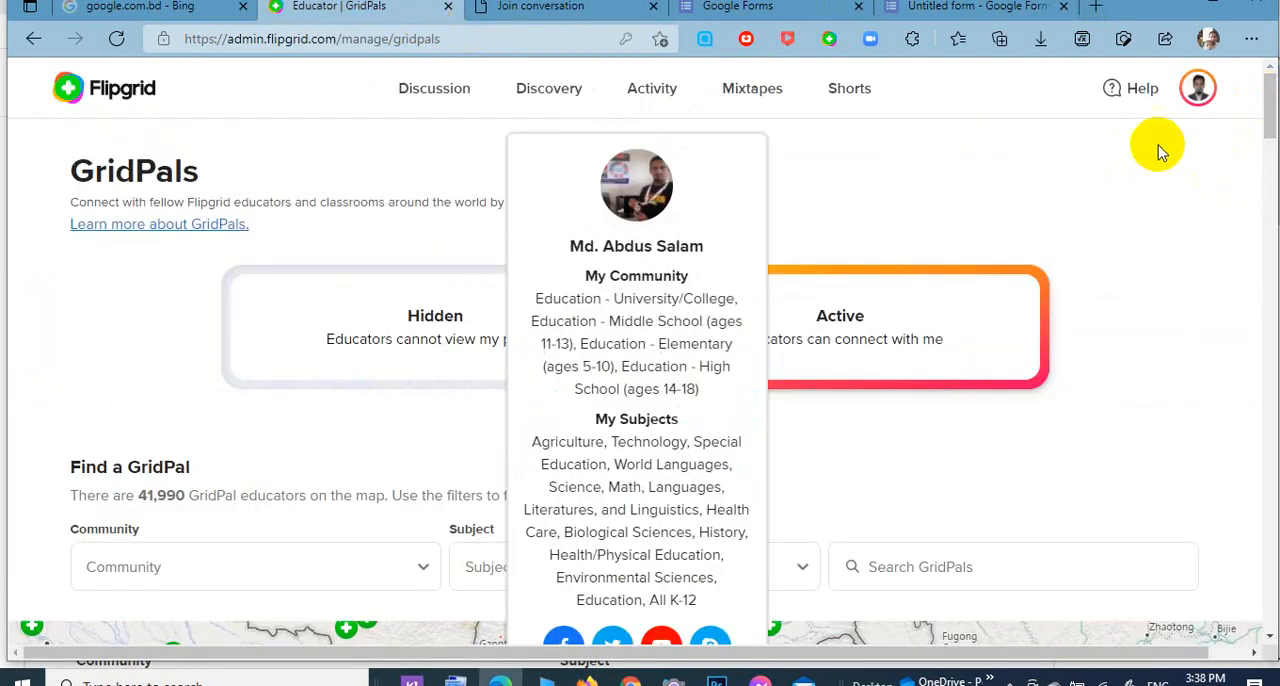
{"action": "left_click", "coordinate": [1195, 102]}
{"action": "left_click", "coordinate": [1095, 136]}
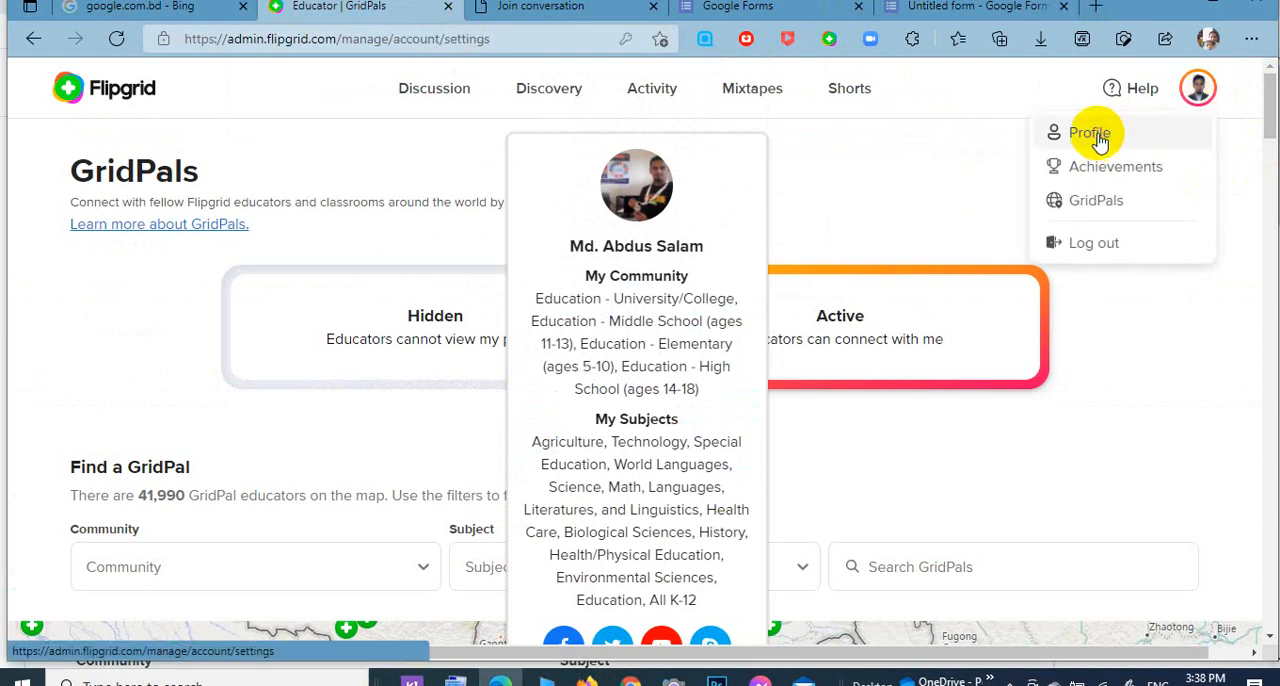